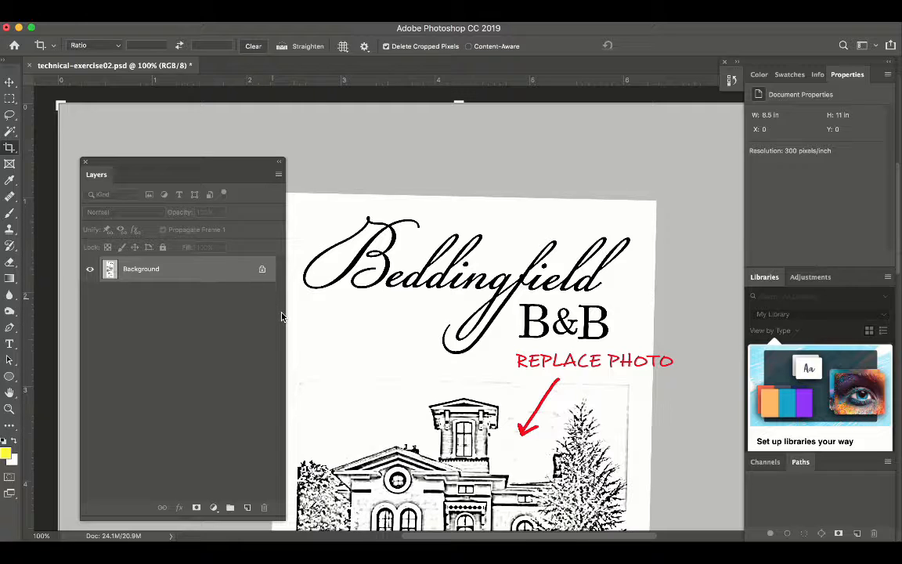
- Unlock the Background layer and crop the page around the Beddingfield B&B logo, rotating the crop by -1.3° to straighten it
{"action": "left_click", "coordinate": [262, 270]}
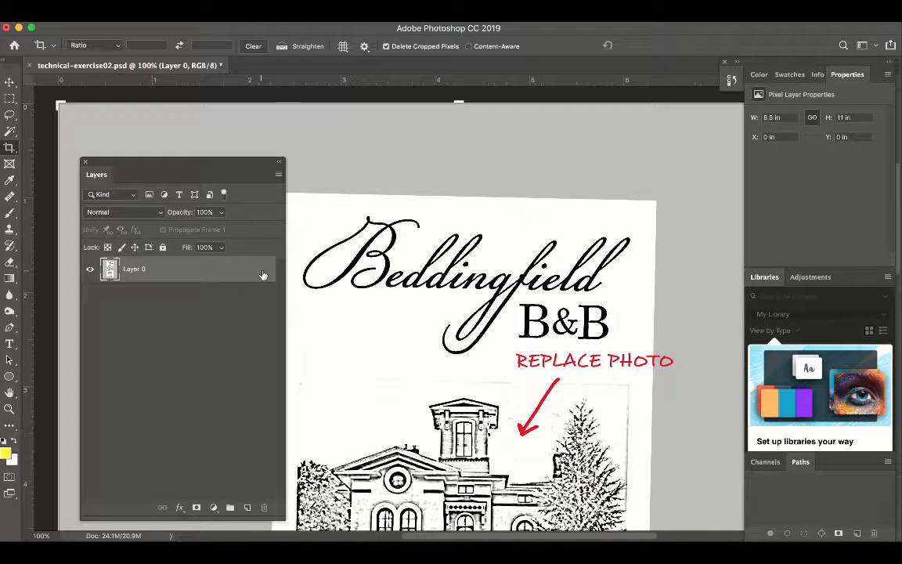
{"action": "left_click", "coordinate": [85, 162]}
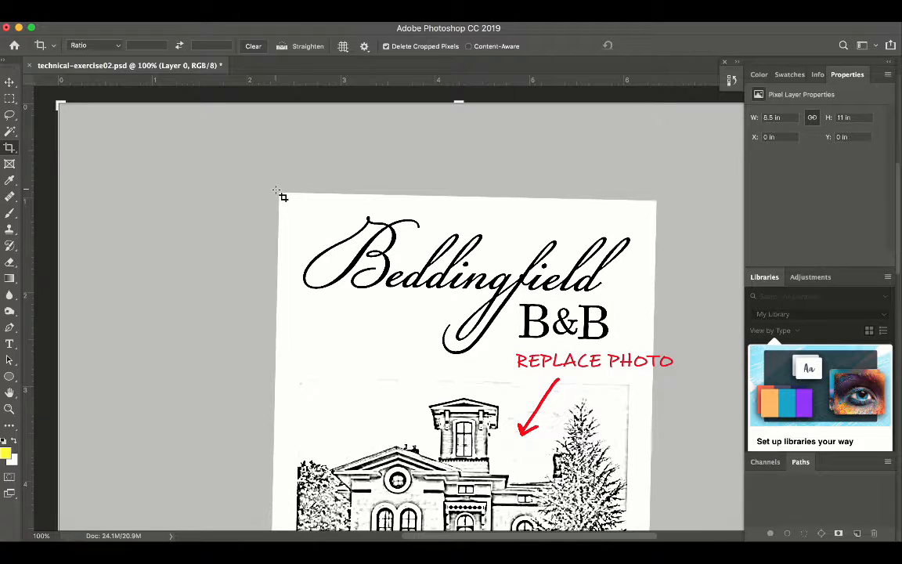
{"action": "left_click_drag", "start_coordinate": [276, 191], "coordinate": [661, 366]}
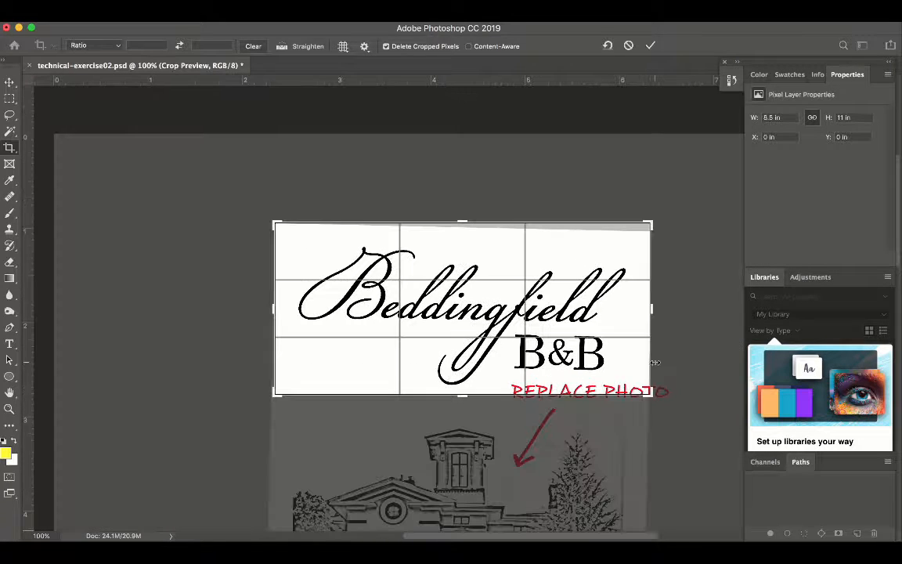
{"action": "left_click_drag", "start_coordinate": [660, 217], "coordinate": [654, 213]}
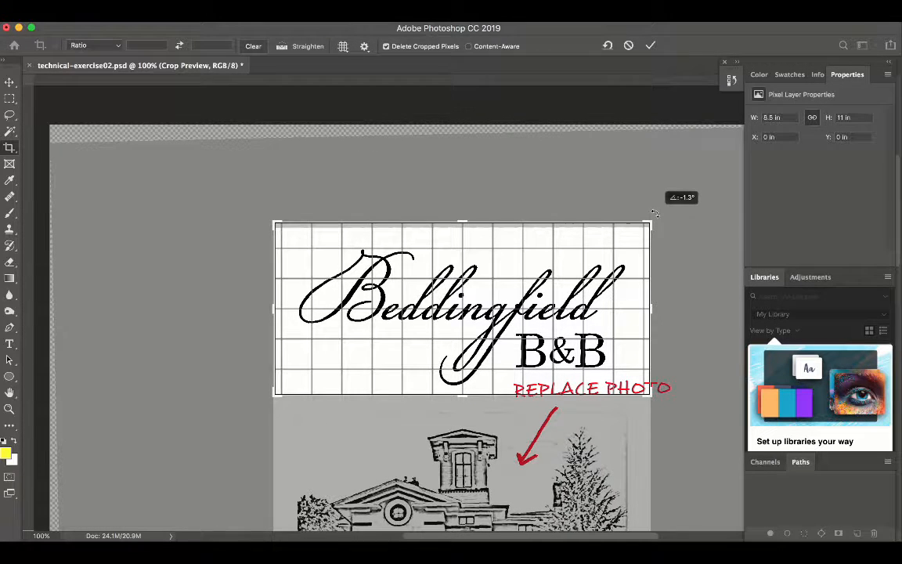
{"action": "left_click_drag", "start_coordinate": [654, 213], "coordinate": [654, 213]}
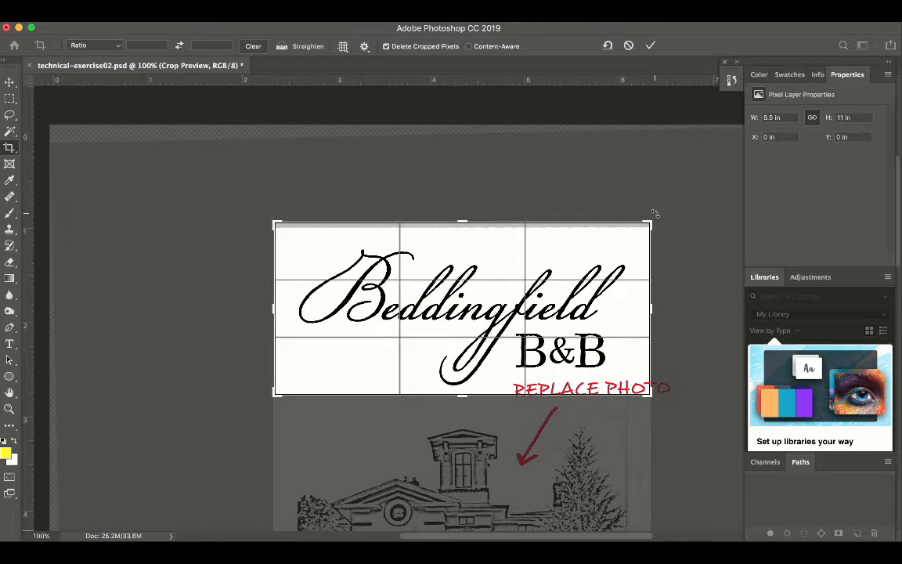
{"action": "key", "text": "Return"}
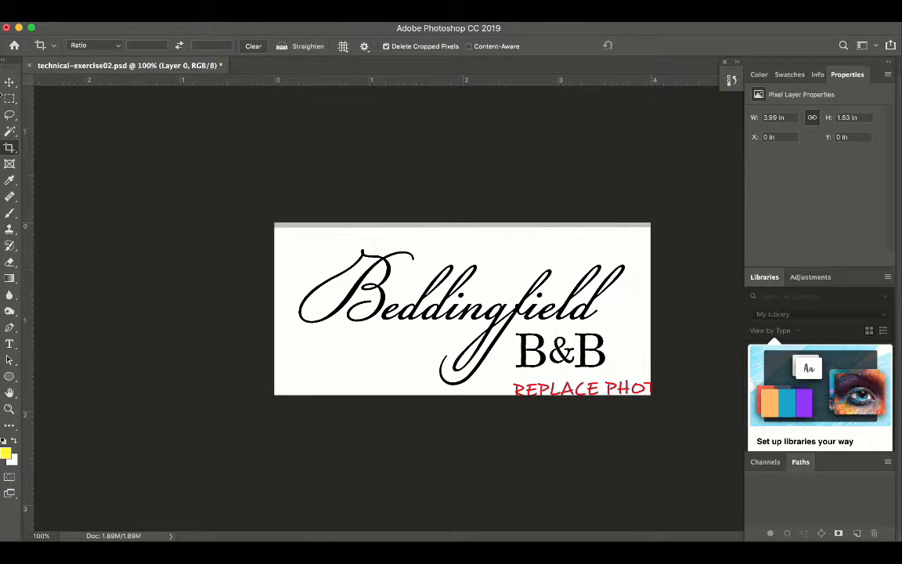
- Copy the entire cropped logo, switch to Illustrator, and paste it into the Beddingfield document
{"action": "left_click", "coordinate": [10, 81]}
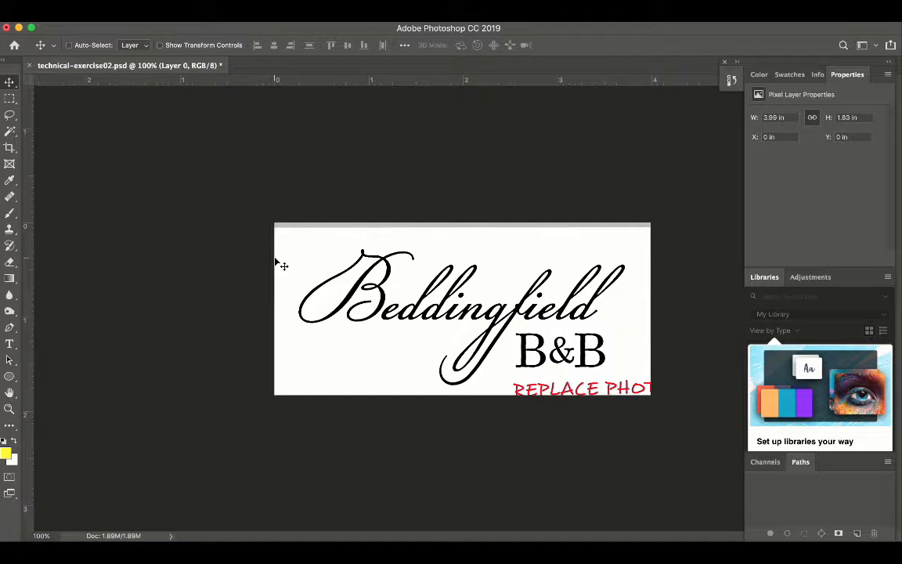
{"action": "key", "text": "ctrl+a"}
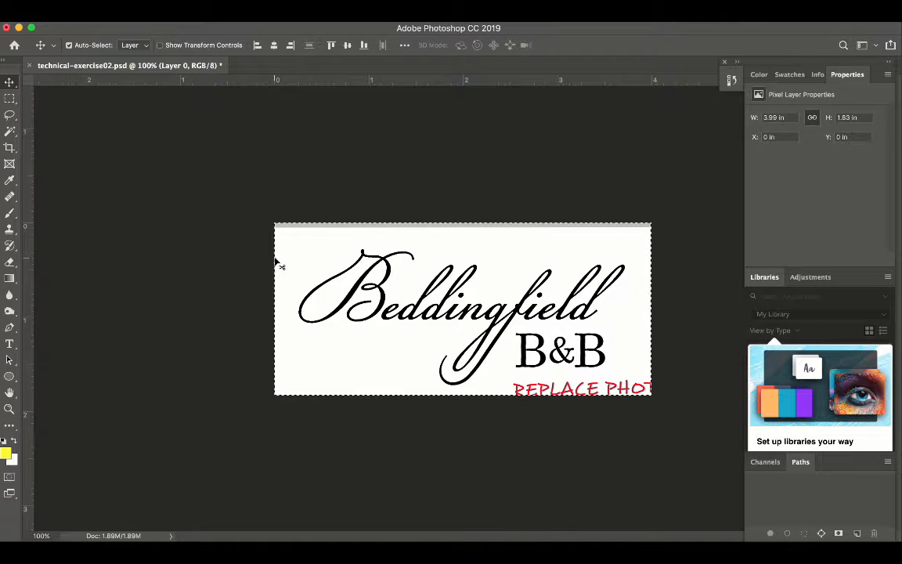
{"action": "key", "text": "super+Tab"}
{"action": "key", "text": "super+Tab"}
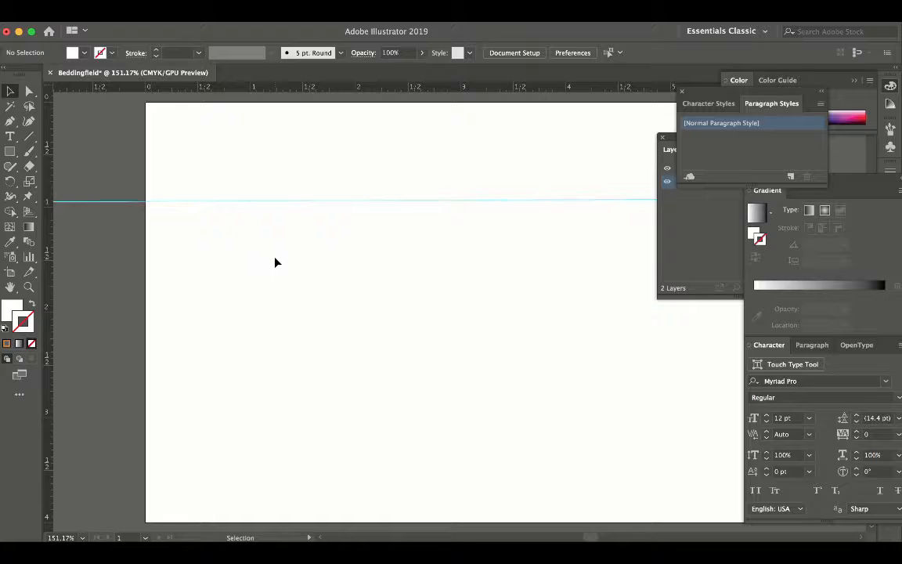
{"action": "key", "text": "super+v"}
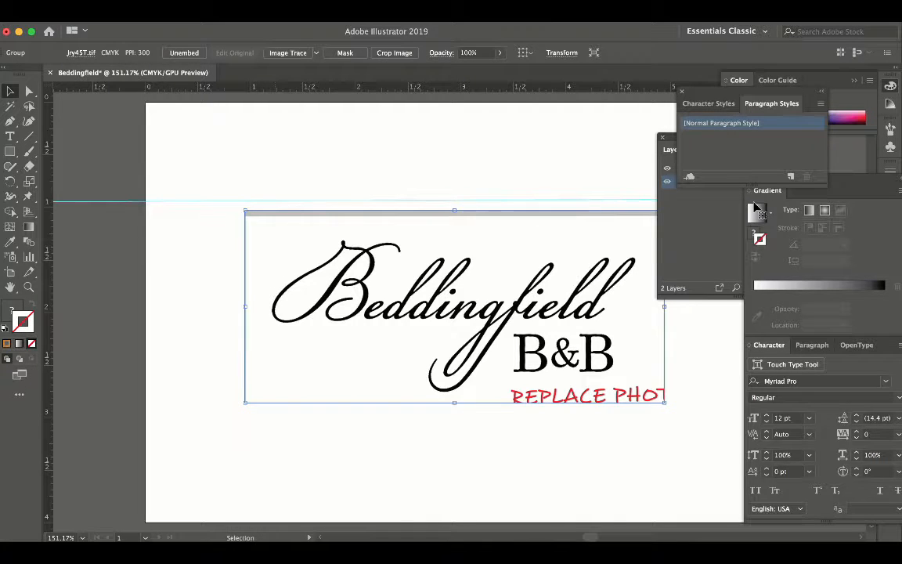
- Make the template layer active and enlarge the pasted logo proportionally from its center until it spans about the artboard's full width
{"action": "left_click", "coordinate": [679, 239]}
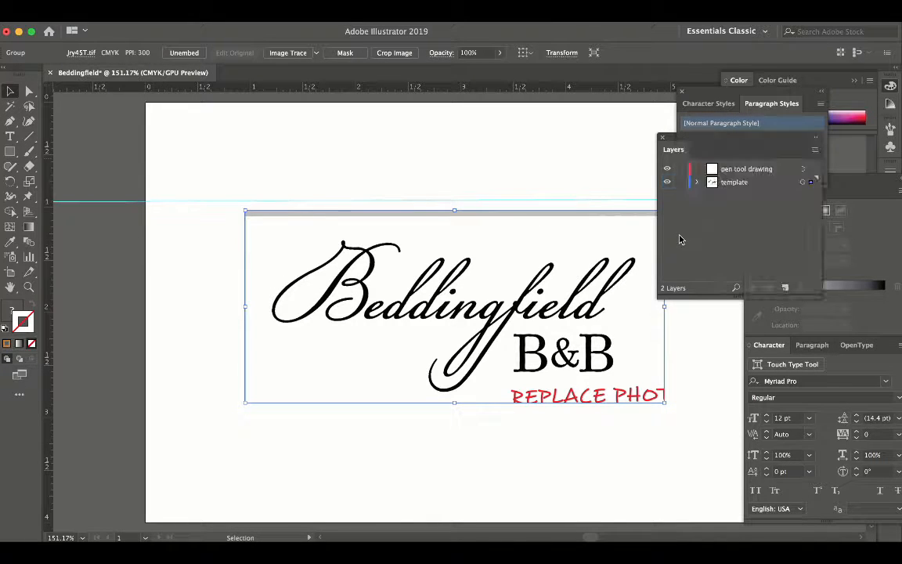
{"action": "left_click", "coordinate": [728, 188]}
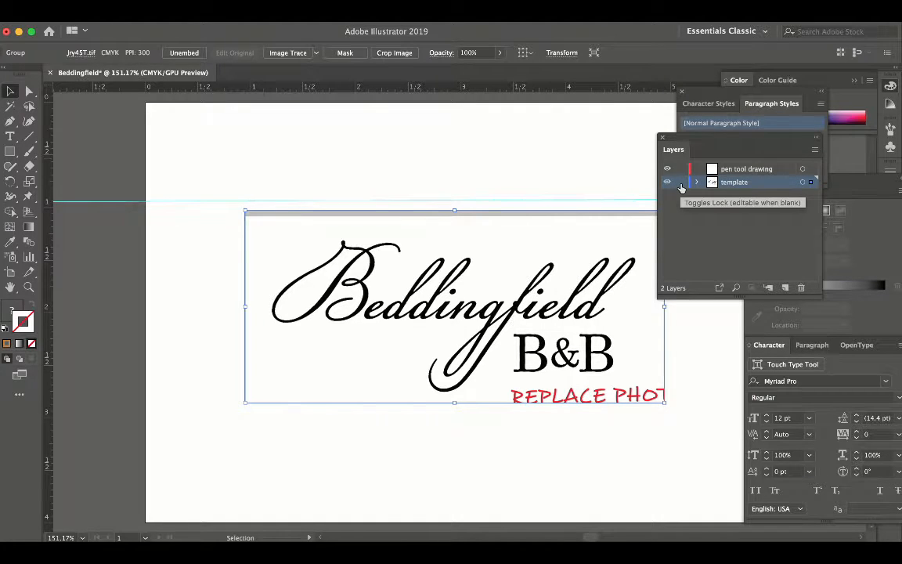
{"action": "key", "text": "a"}
{"action": "key", "text": "v"}
{"action": "key", "text": "super+1"}
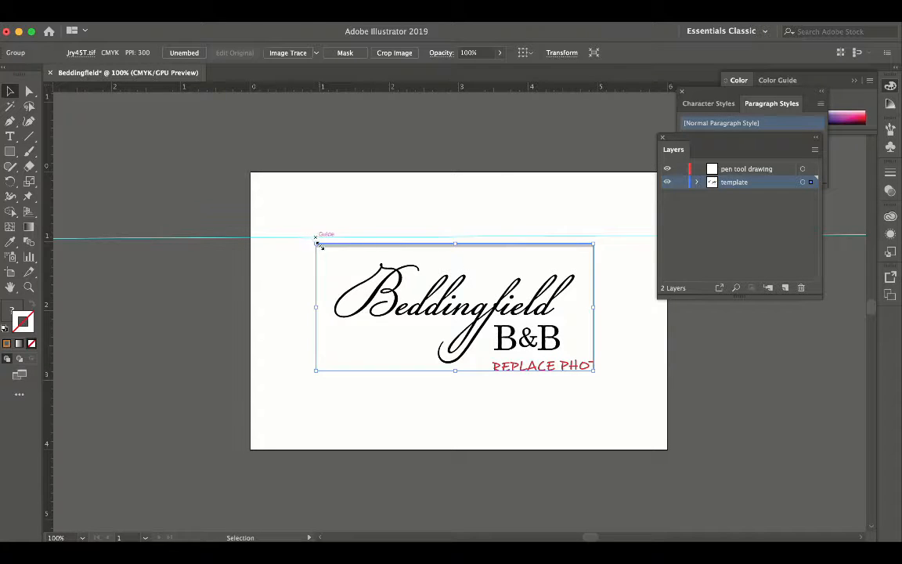
{"action": "left_click_drag", "start_coordinate": [317, 245], "coordinate": [246, 192]}
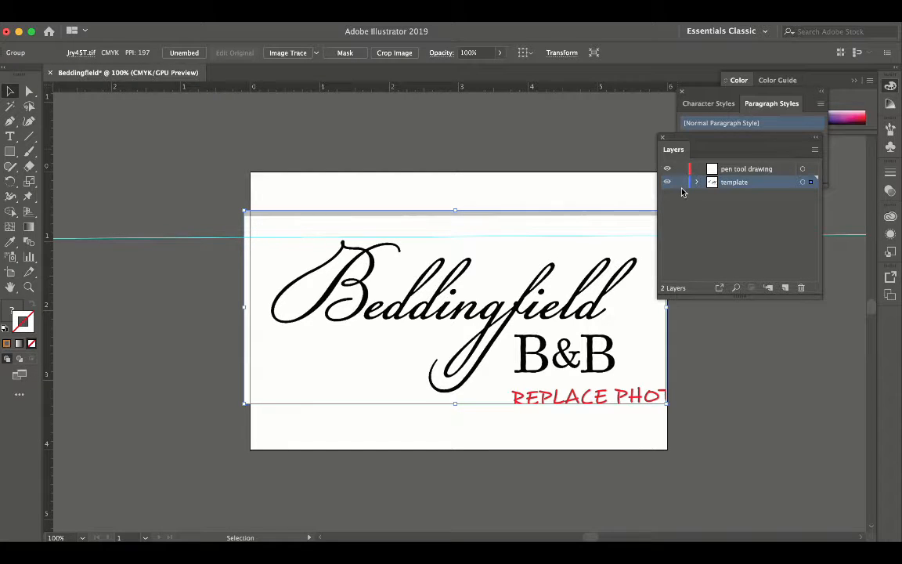
{"action": "key", "text": "Return"}
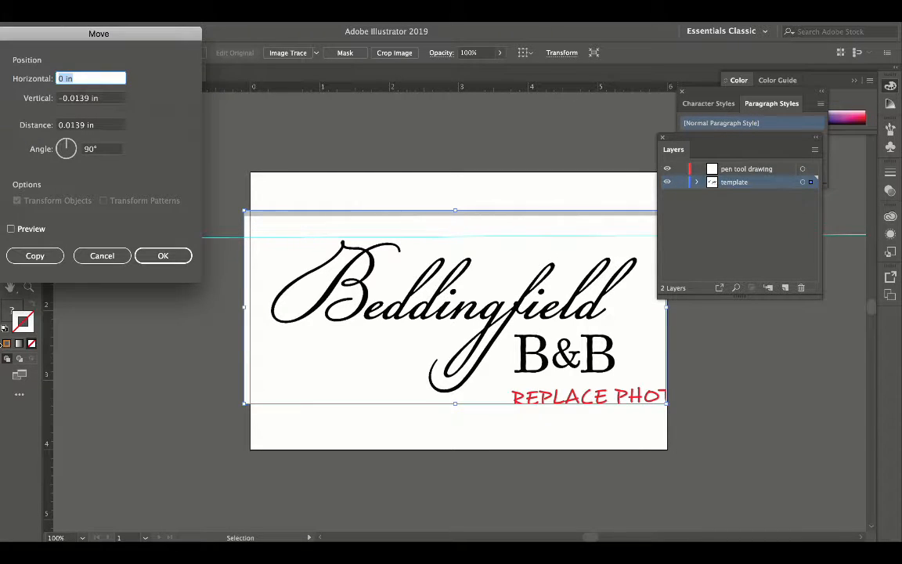
{"action": "left_click", "coordinate": [105, 256]}
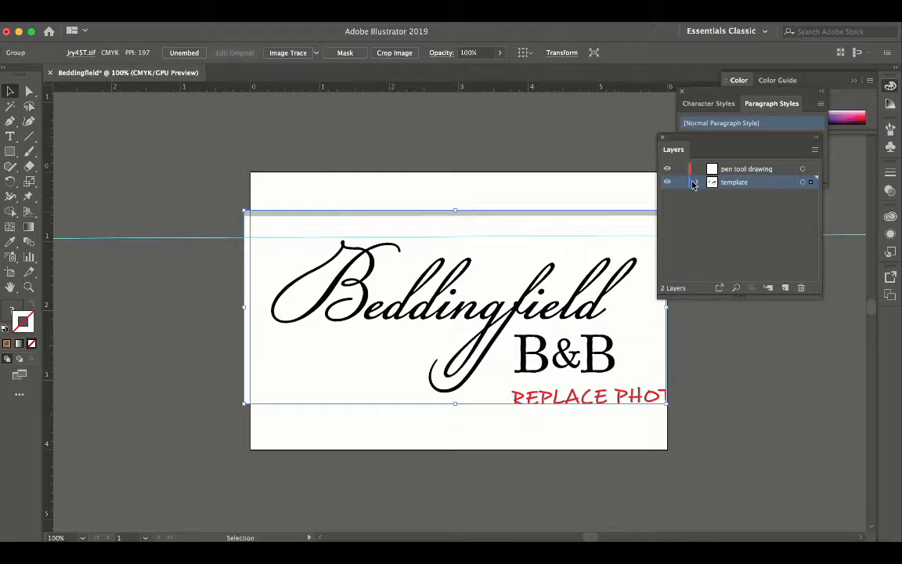
- Lock the template layer and set up the Pen tool on the pen tool drawing layer with no fill and an orange stroke
{"action": "left_click", "coordinate": [681, 182]}
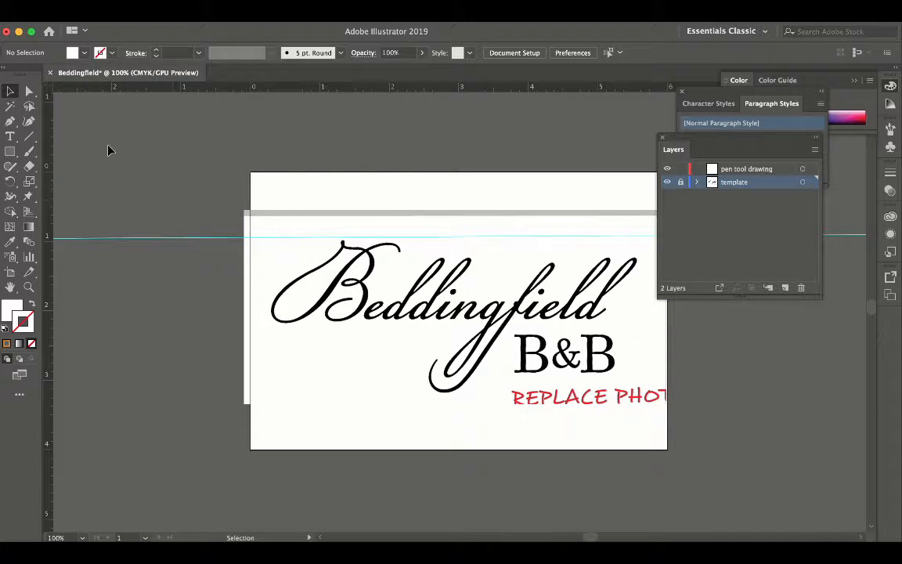
{"action": "left_click", "coordinate": [715, 172]}
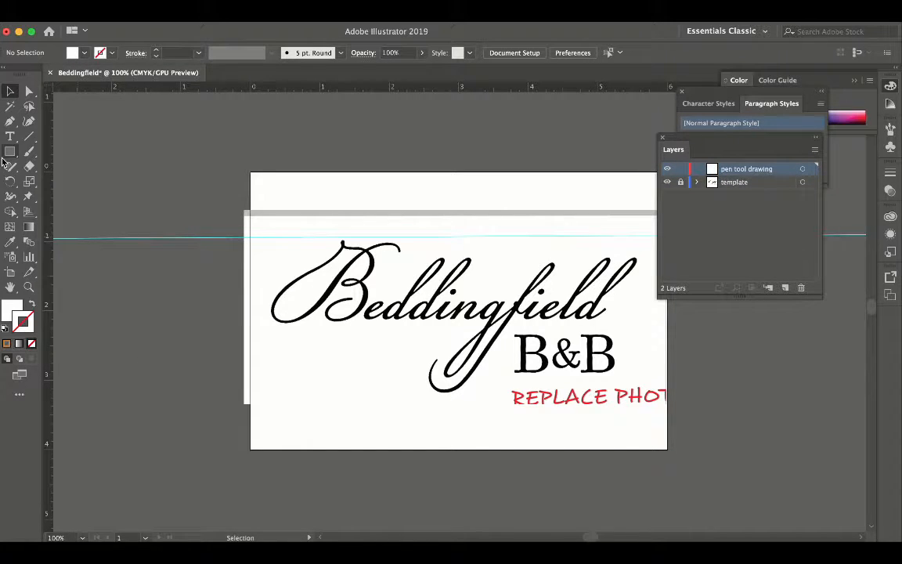
{"action": "left_click", "coordinate": [10, 123]}
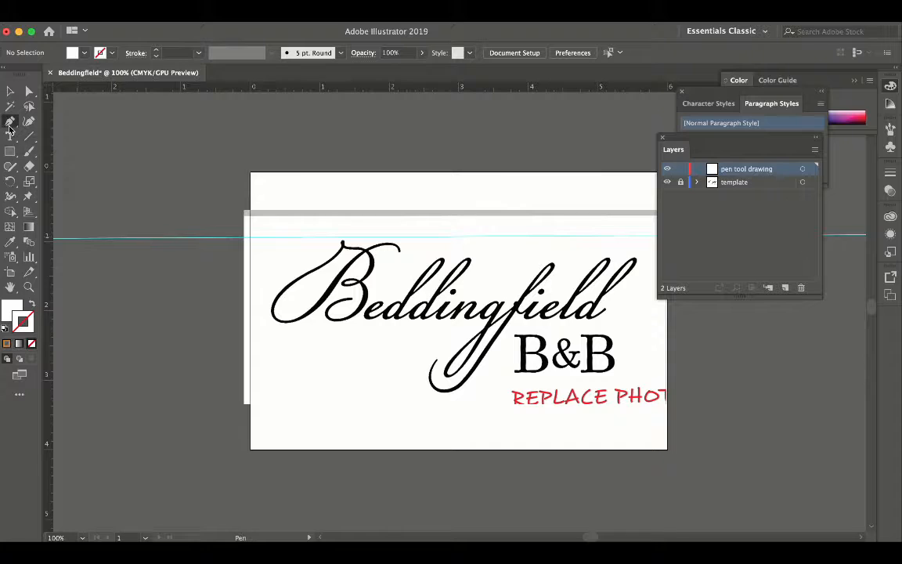
{"action": "left_click", "coordinate": [33, 304]}
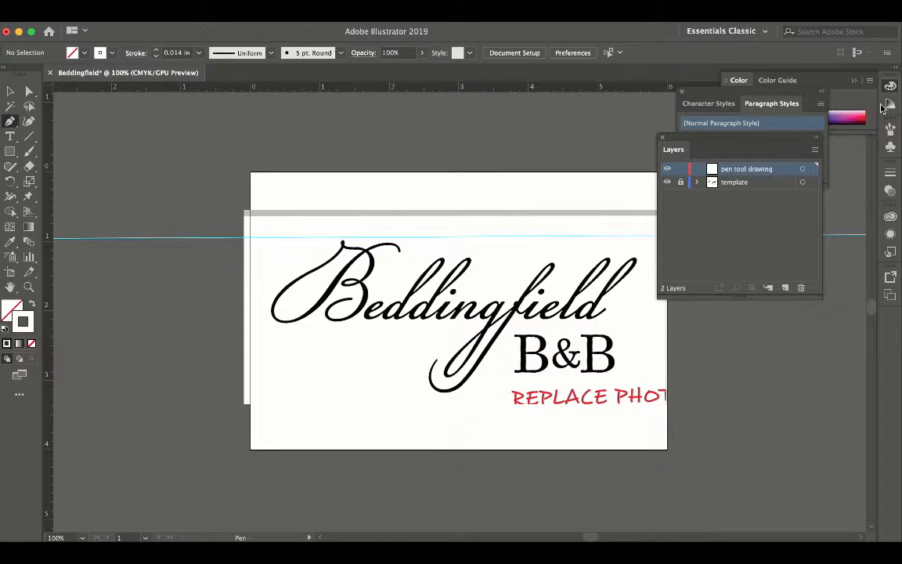
{"action": "left_click", "coordinate": [861, 101]}
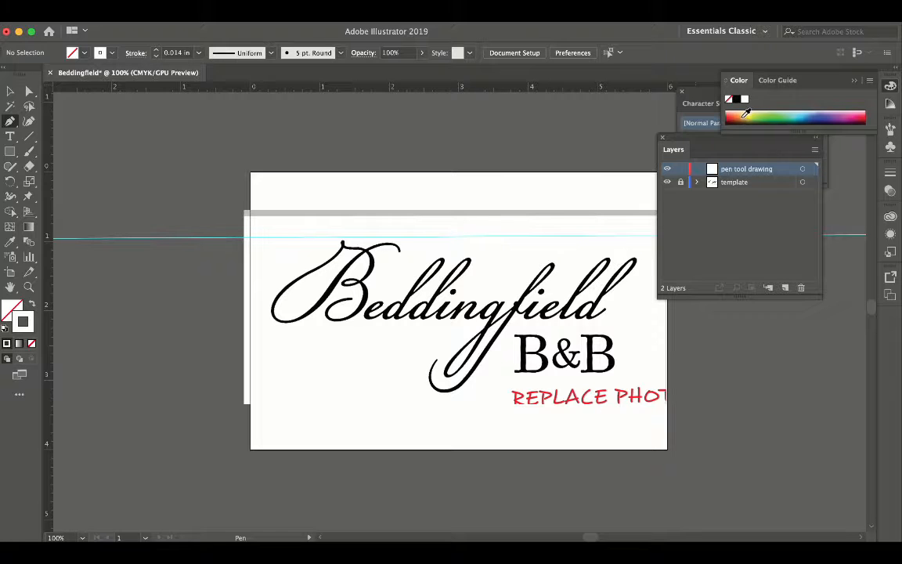
{"action": "left_click", "coordinate": [744, 113]}
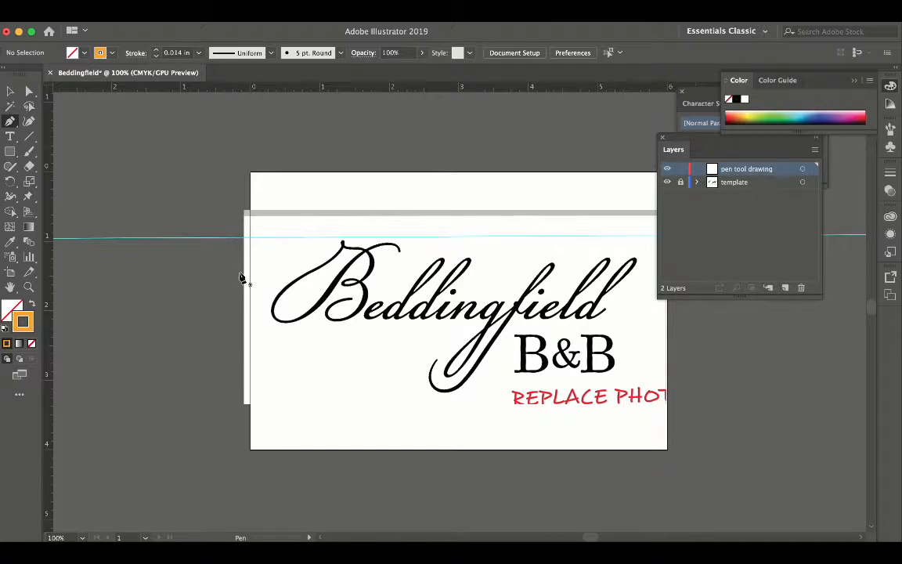
- Start a Pen path at the outer tip of the capital B's upper swash
{"action": "key", "text": "super+equal"}
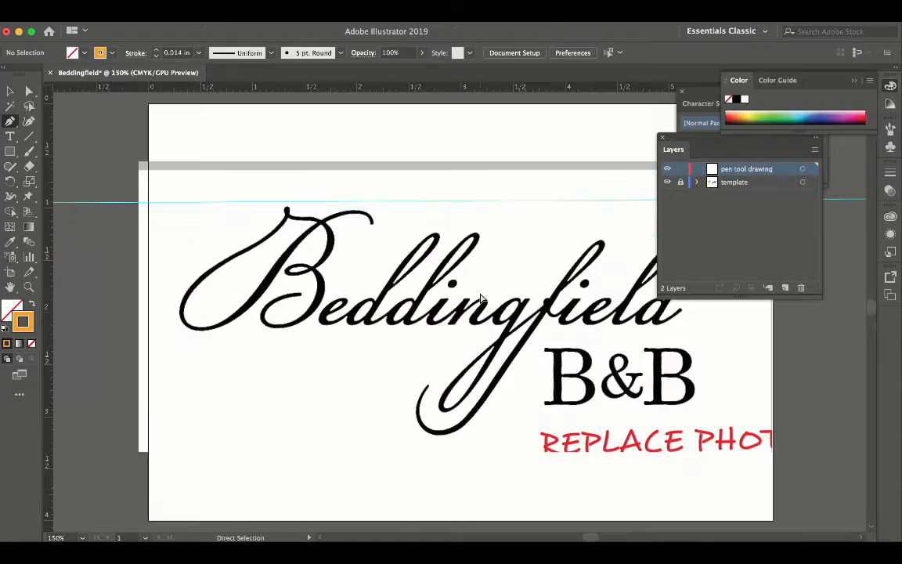
{"action": "key", "text": "super+equal"}
{"action": "key", "text": "super+equal"}
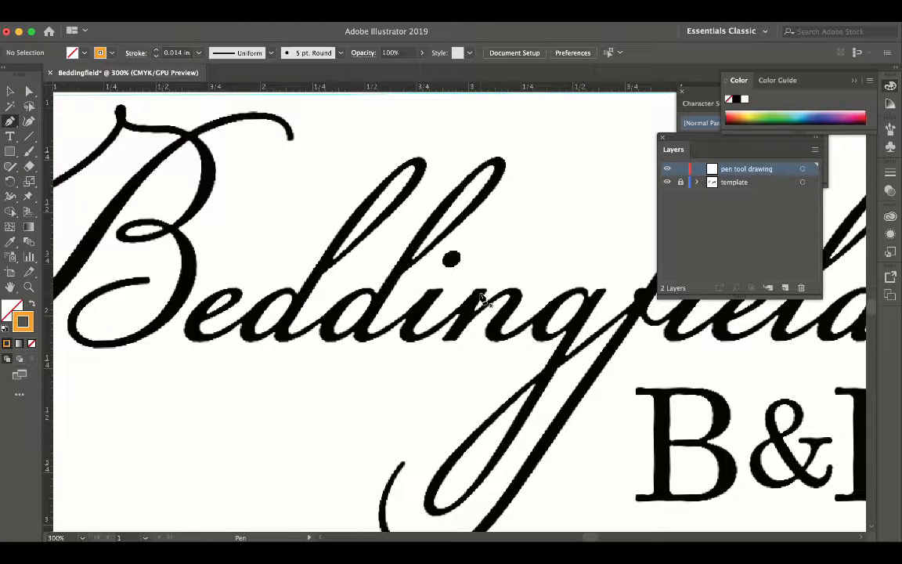
{"action": "key", "text": "super+minus"}
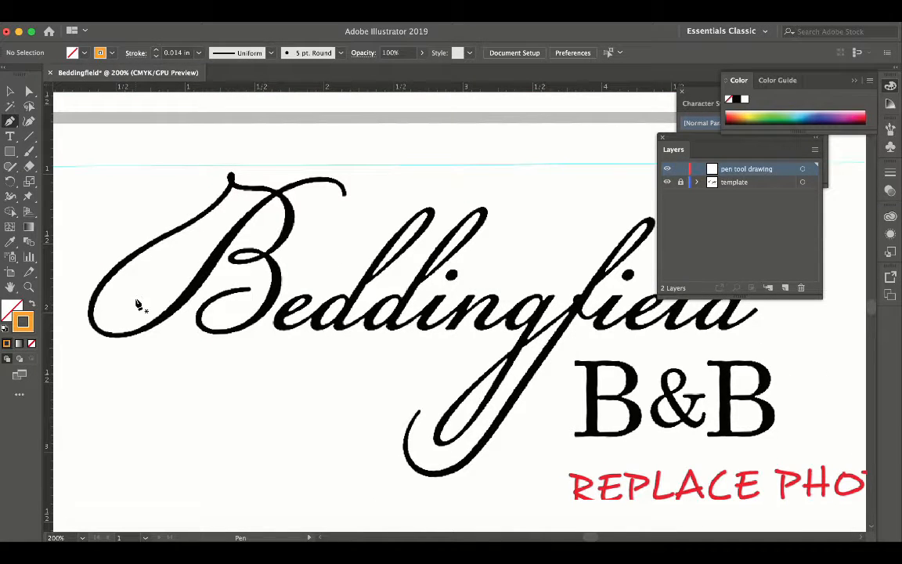
{"action": "left_click", "coordinate": [345, 195]}
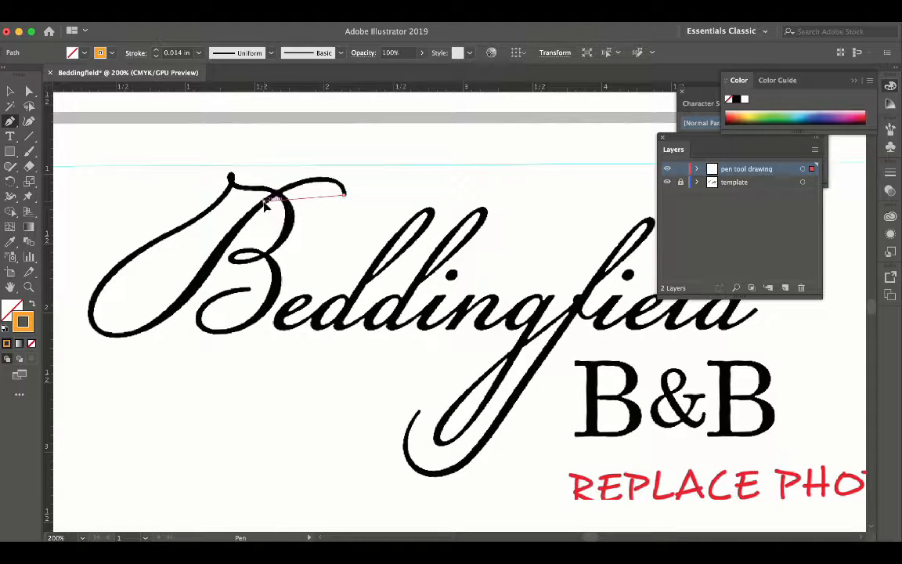
{"action": "mouse_move", "coordinate": [264, 203]}
{"action": "left_mouse_down"}
{"action": "mouse_move", "coordinate": [235, 216]}
{"action": "mouse_move", "coordinate": [200, 255]}
{"action": "mouse_move", "coordinate": [190, 252]}
{"action": "left_mouse_up"}
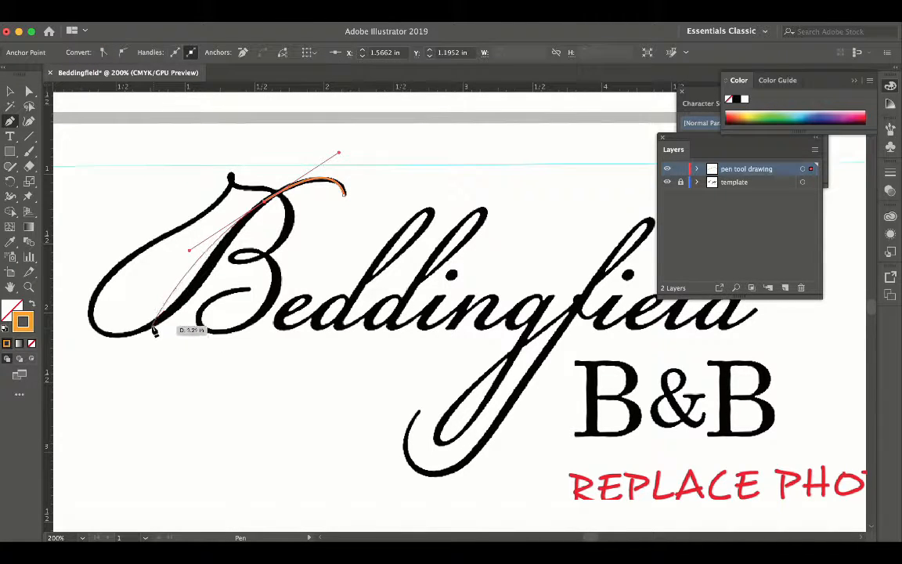
{"action": "left_click_drag", "start_coordinate": [153, 328], "coordinate": [99, 337]}
{"action": "key", "text": "super+z"}
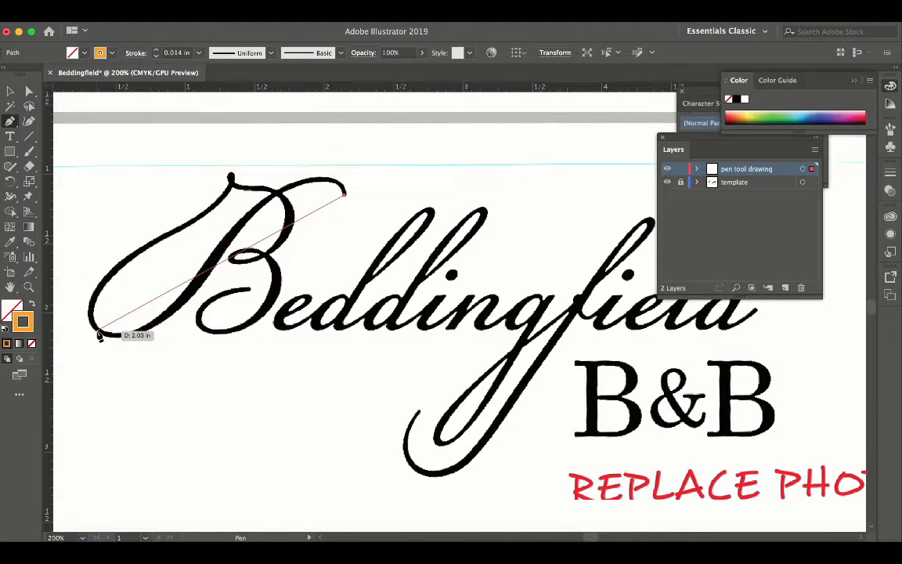
- Trace the capital B's upper swash, diagonal stem, lower-left loop and outer left flourish with smooth curved Pen anchors
{"action": "key", "text": "super+equal"}
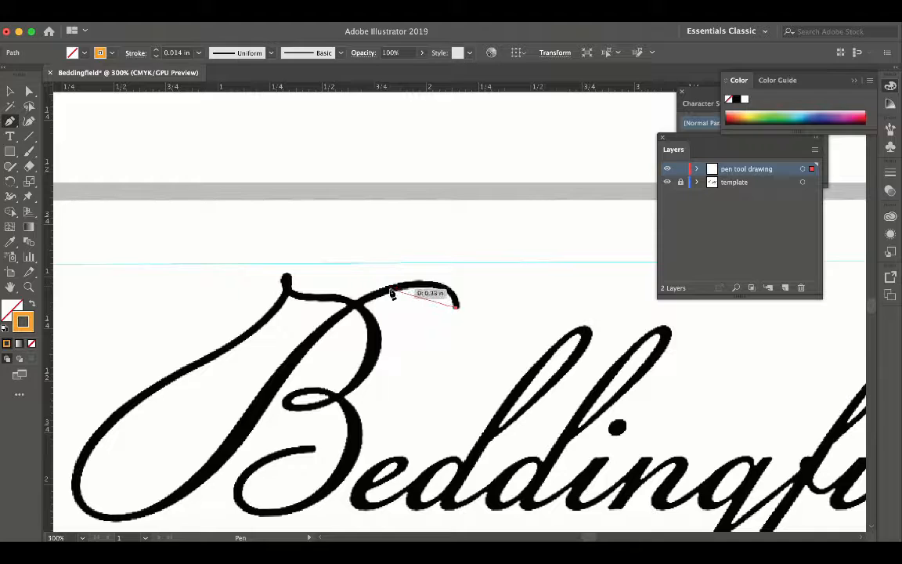
{"action": "left_click_drag", "start_coordinate": [391, 291], "coordinate": [322, 313]}
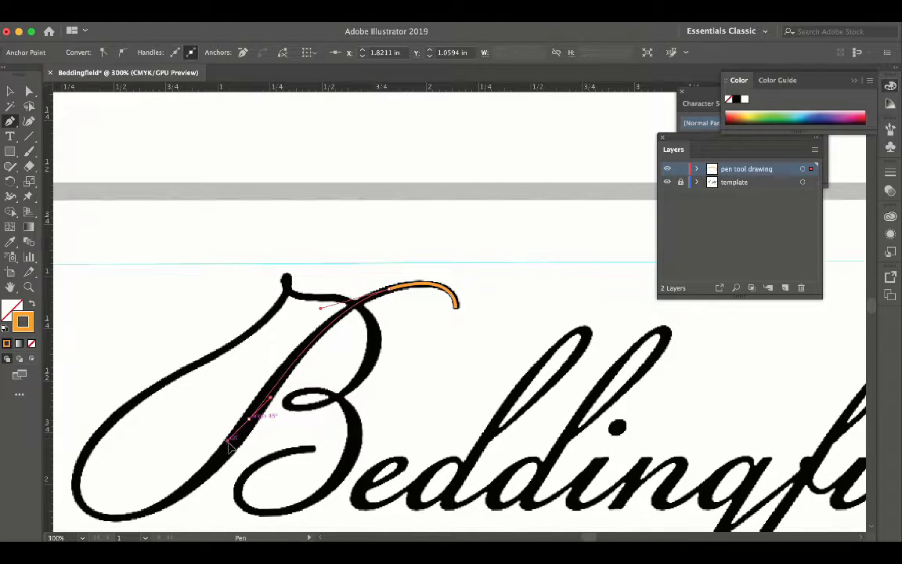
{"action": "left_click_drag", "start_coordinate": [228, 441], "coordinate": [218, 462]}
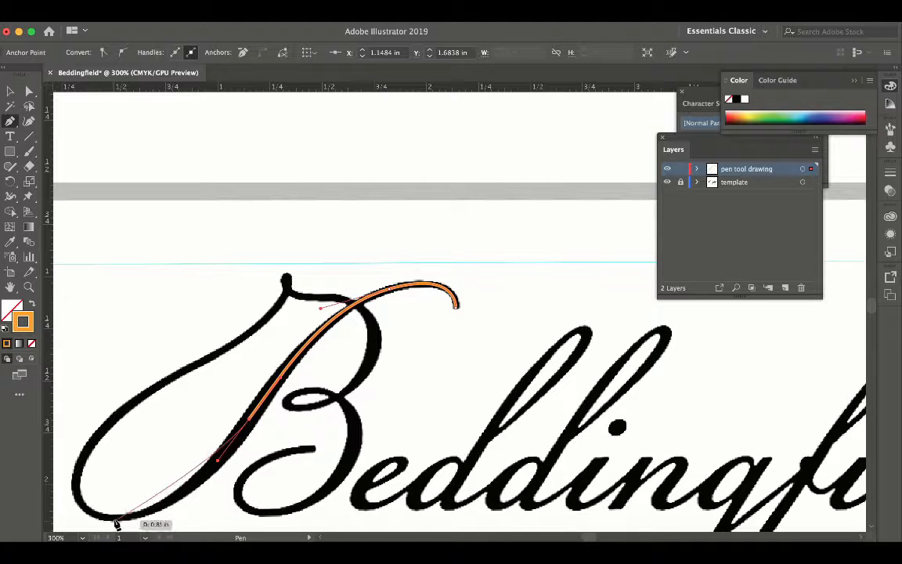
{"action": "left_click_drag", "start_coordinate": [111, 517], "coordinate": [61, 509]}
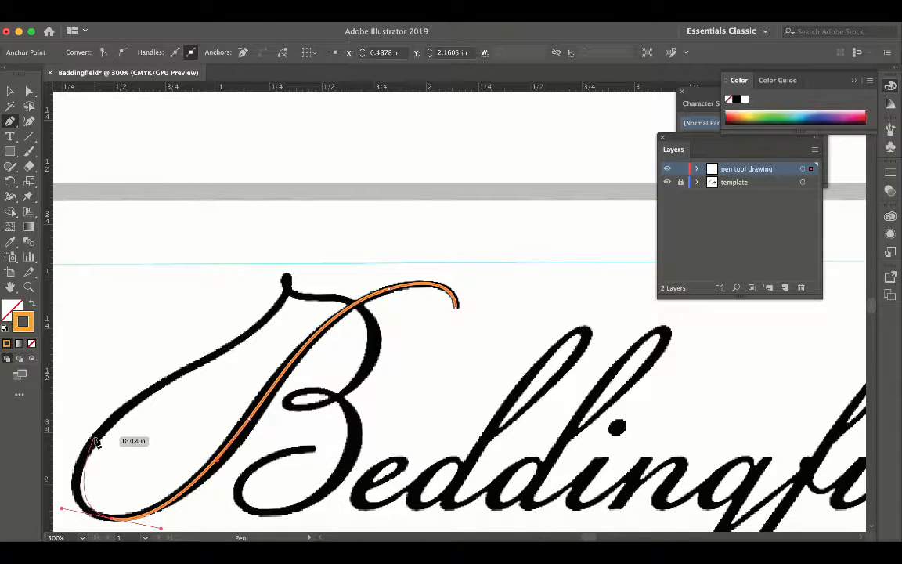
{"action": "left_click_drag", "start_coordinate": [92, 440], "coordinate": [112, 402]}
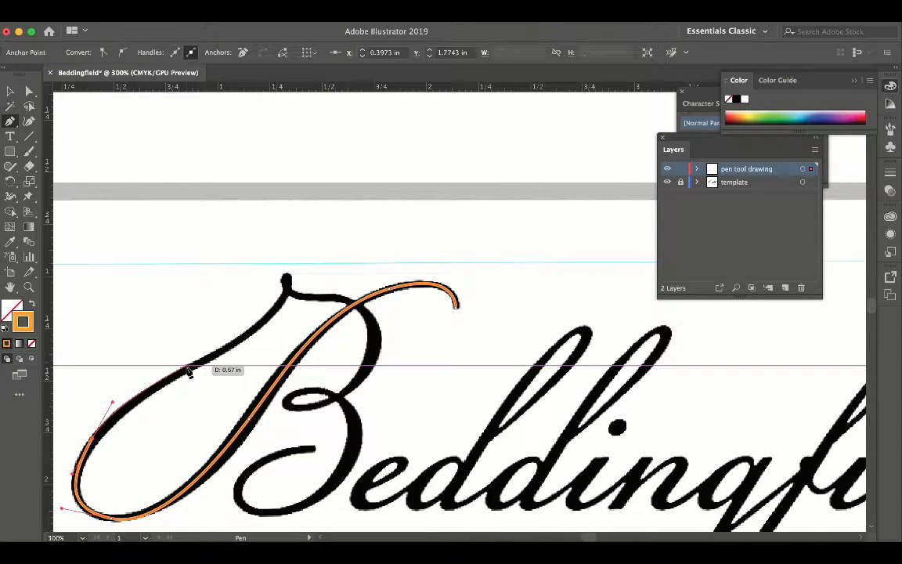
{"action": "left_click_drag", "start_coordinate": [192, 367], "coordinate": [219, 354]}
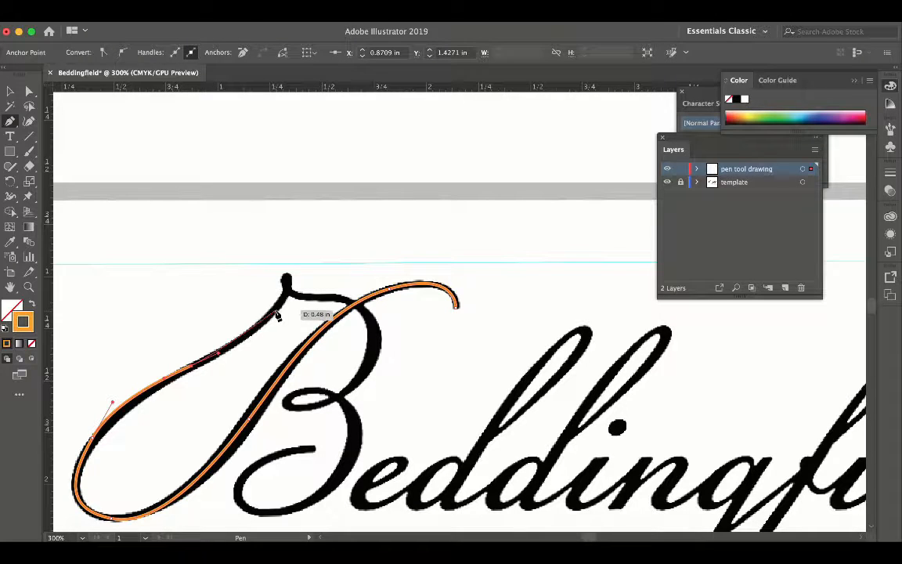
- Continue the B path around the top curl, upper bowl, middle loop and lower bowl, ending it at the inner tip
{"action": "left_click_drag", "start_coordinate": [276, 311], "coordinate": [335, 374]}
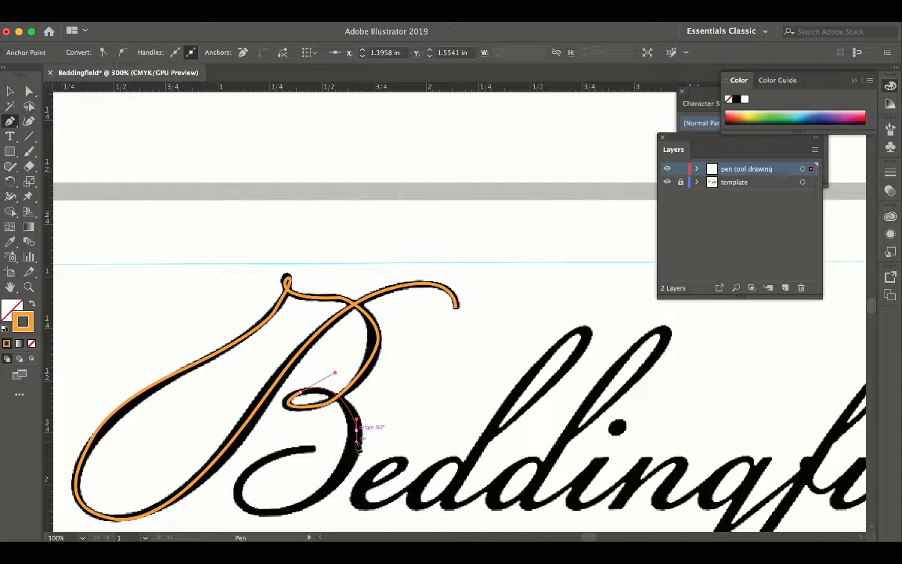
{"action": "mouse_move", "coordinate": [357, 435]}
{"action": "left_mouse_down"}
{"action": "mouse_move", "coordinate": [293, 513]}
{"action": "mouse_move", "coordinate": [237, 507]}
{"action": "mouse_move", "coordinate": [244, 500]}
{"action": "mouse_move", "coordinate": [235, 475]}
{"action": "left_mouse_up"}
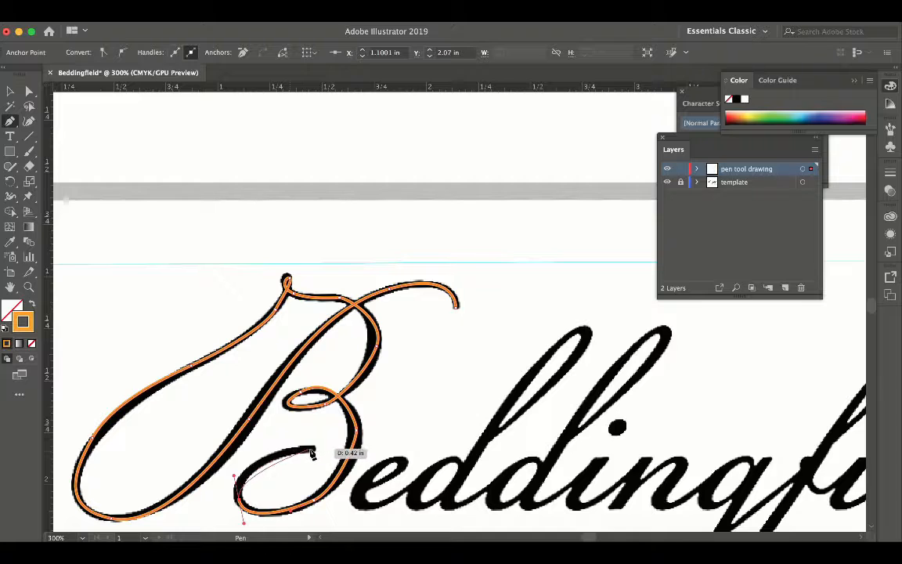
{"action": "left_click_drag", "start_coordinate": [312, 449], "coordinate": [349, 454]}
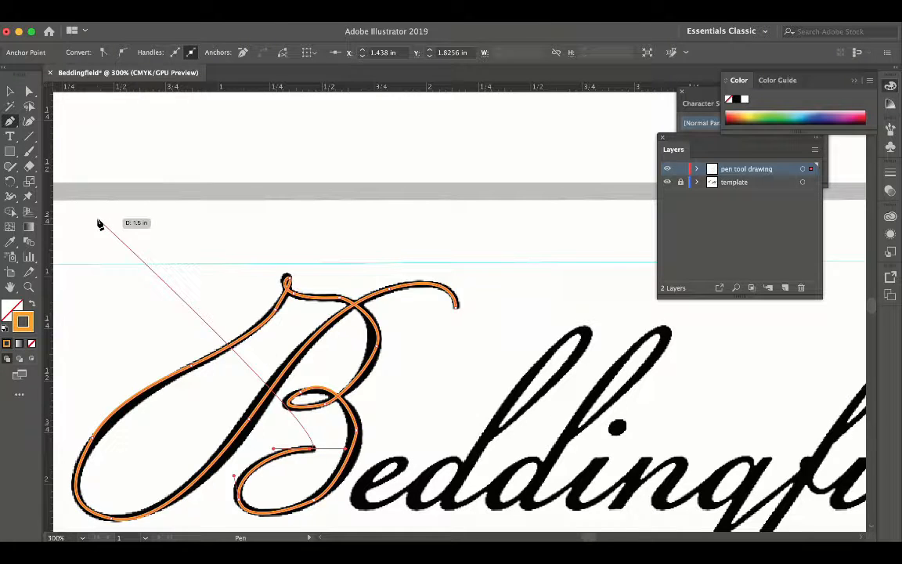
{"action": "key", "text": "Escape"}
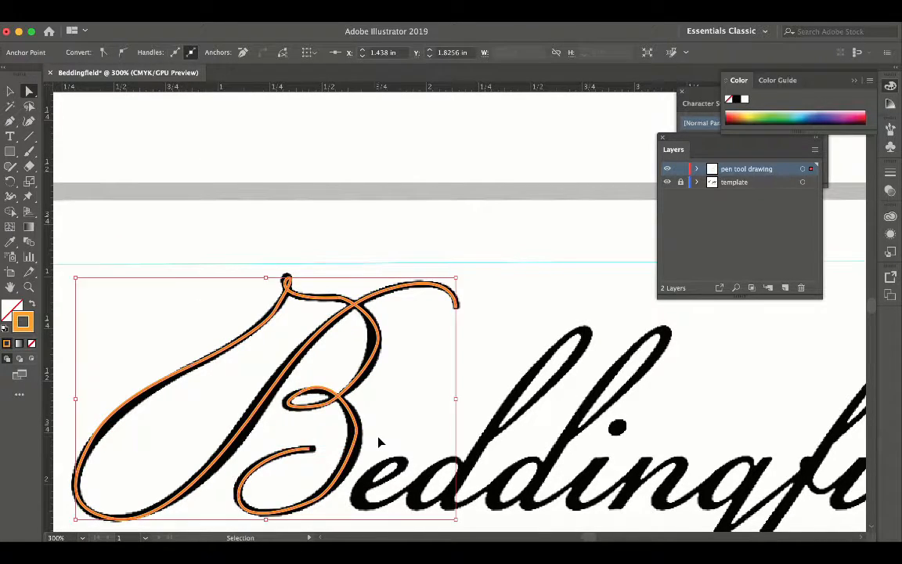
- Adjust the handles and anchor at the base of the B's lower bowl so the path follows the template
{"action": "key", "text": "super+plus"}
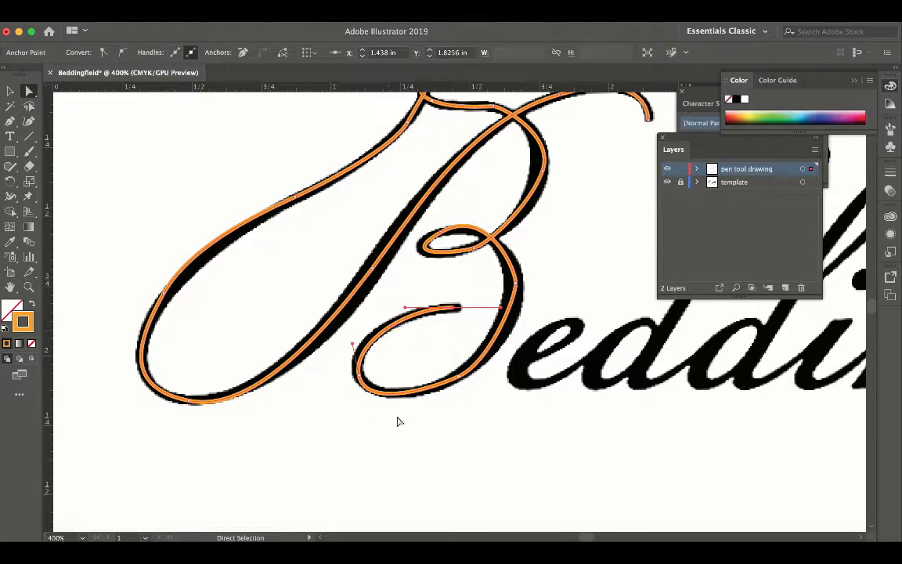
{"action": "left_click_drag", "start_coordinate": [358, 378], "coordinate": [365, 407]}
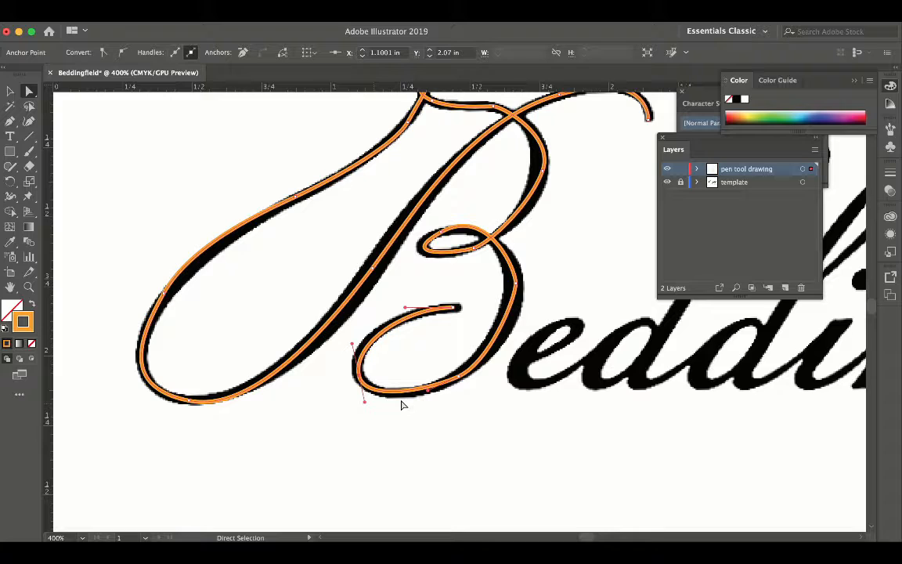
{"action": "left_click", "coordinate": [460, 382]}
{"action": "left_click_drag", "start_coordinate": [429, 395], "coordinate": [413, 402]}
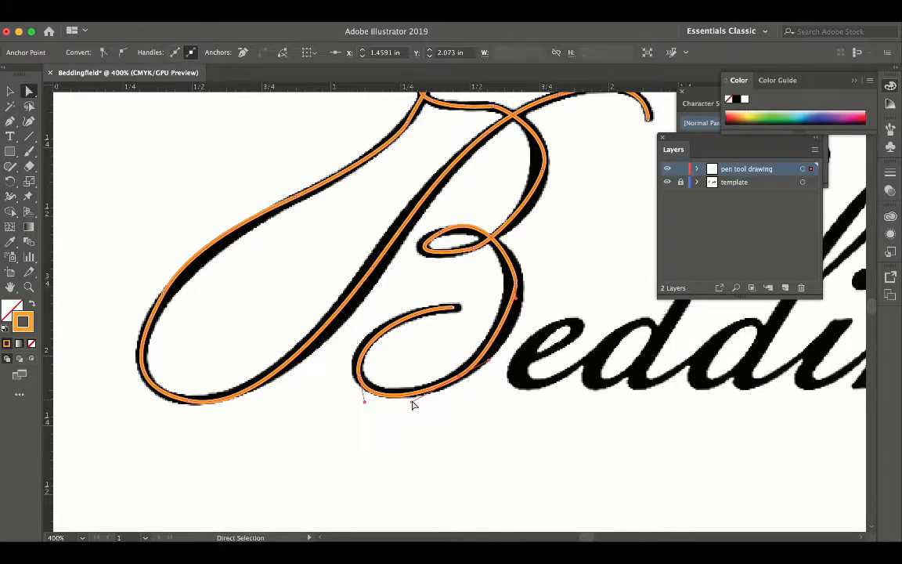
{"action": "left_click_drag", "start_coordinate": [471, 383], "coordinate": [468, 376]}
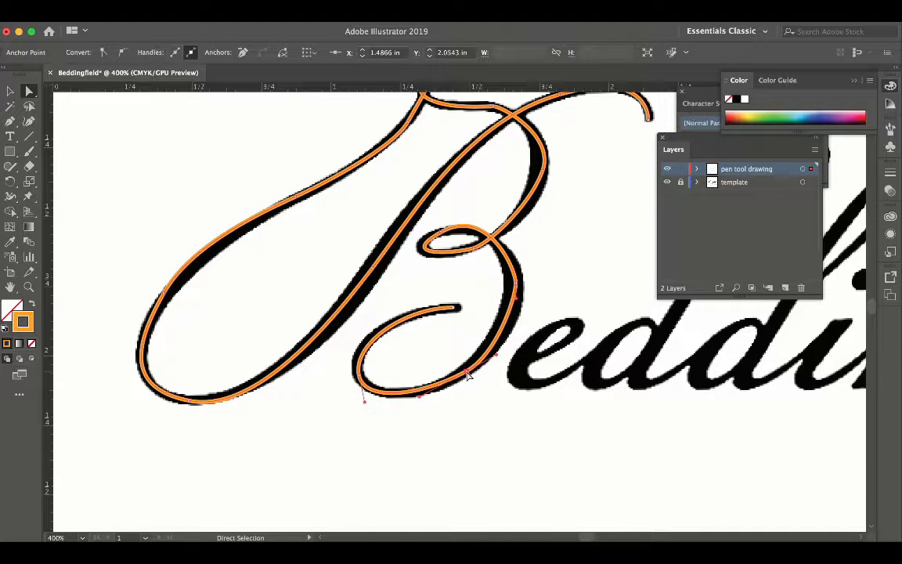
- Reshape the B's middle loop and upper bowl by adjusting their anchors and handles to the template's stroke
{"action": "left_click", "coordinate": [517, 289]}
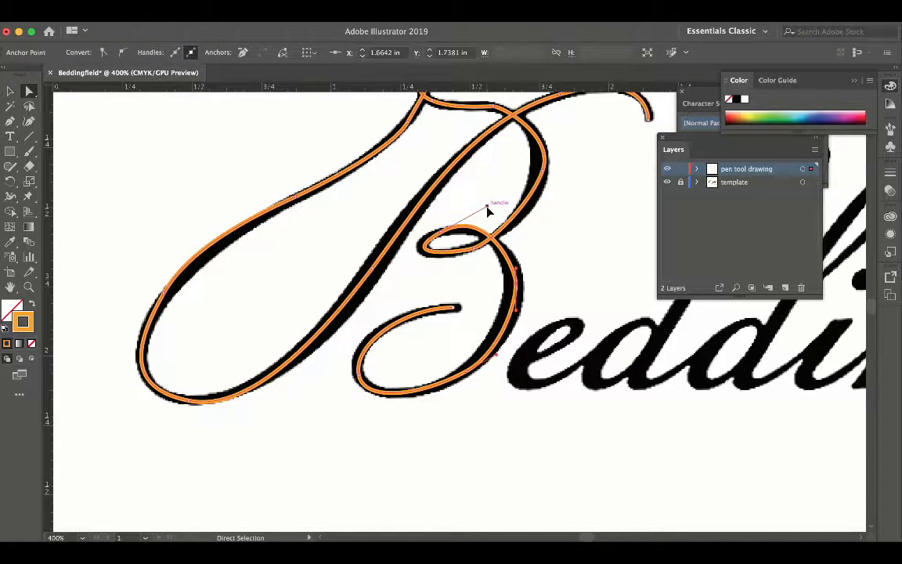
{"action": "left_click_drag", "start_coordinate": [487, 208], "coordinate": [398, 249]}
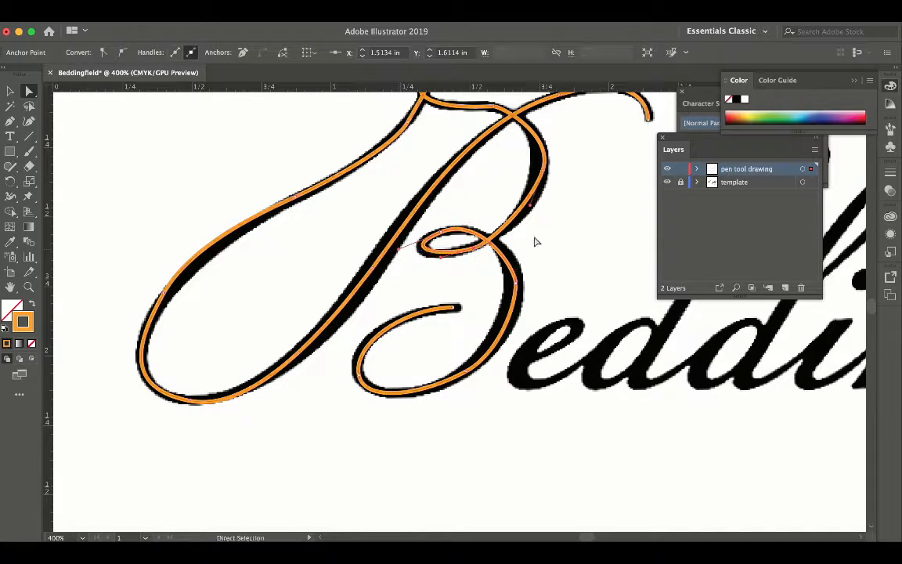
{"action": "left_click", "coordinate": [517, 270]}
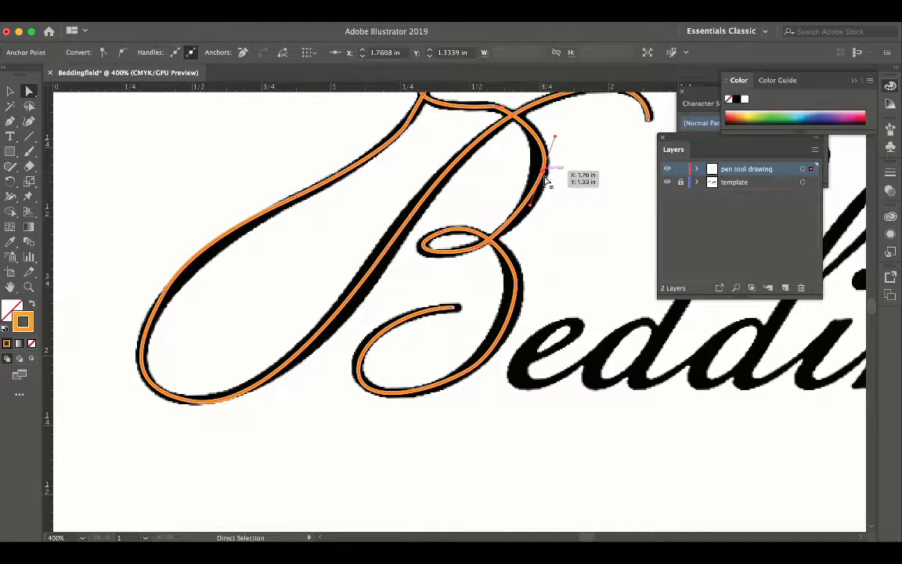
{"action": "left_click_drag", "start_coordinate": [545, 174], "coordinate": [542, 180]}
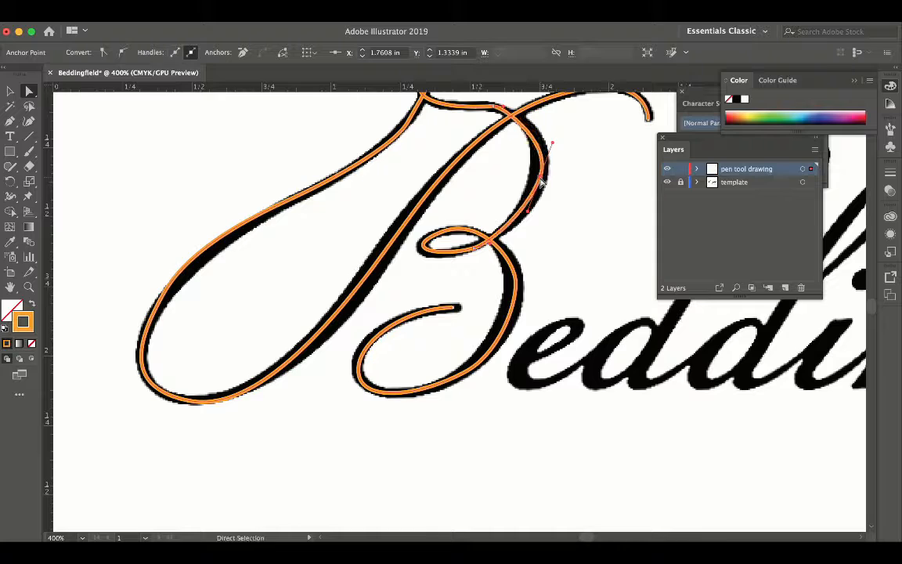
{"action": "left_click_drag", "start_coordinate": [552, 147], "coordinate": [549, 138]}
- Refine the curves of the B's top bar and outer left flourish, nudging the flourish's left anchor slightly inward
{"action": "scroll", "coordinate": [485, 161], "scroll_direction": "up", "scroll_amount": 3}
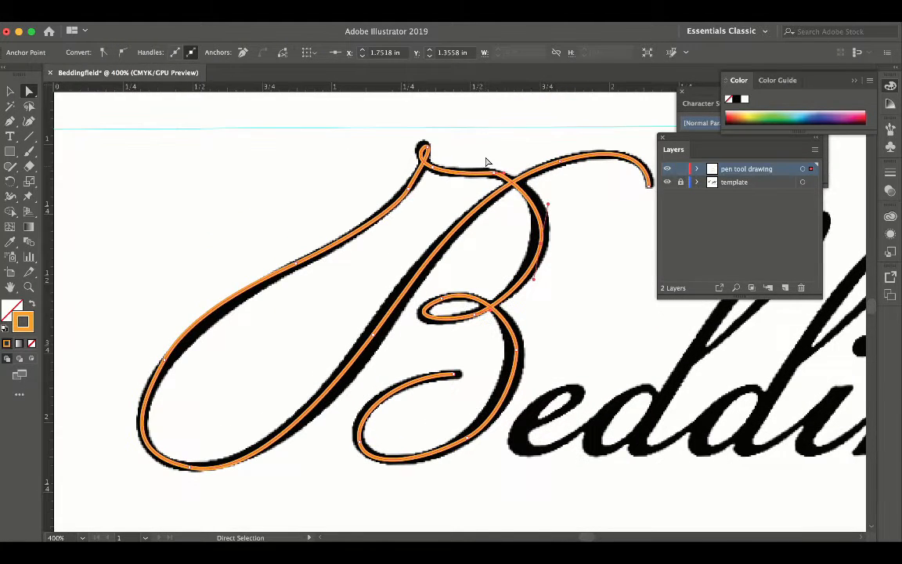
{"action": "left_click", "coordinate": [500, 180]}
{"action": "left_click_drag", "start_coordinate": [508, 179], "coordinate": [516, 183]}
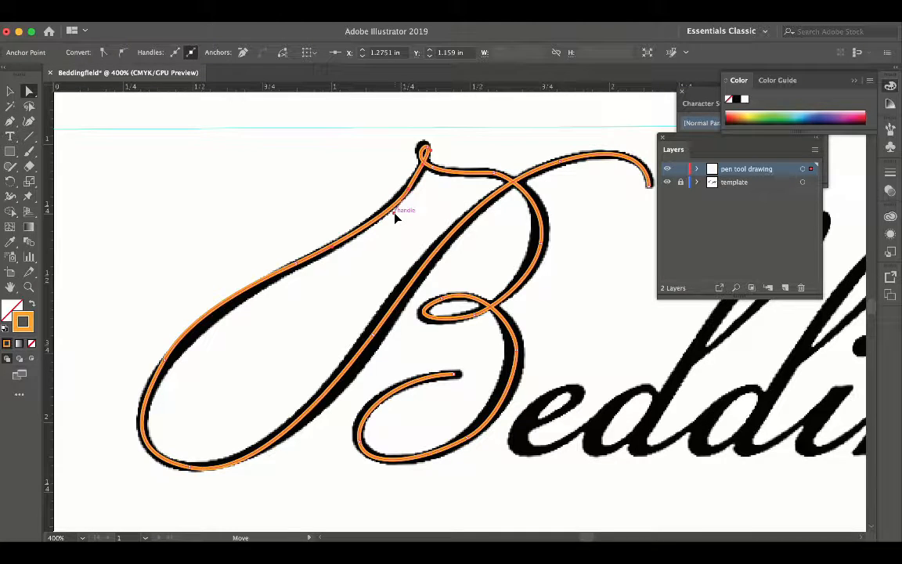
{"action": "left_click_drag", "start_coordinate": [394, 211], "coordinate": [396, 211]}
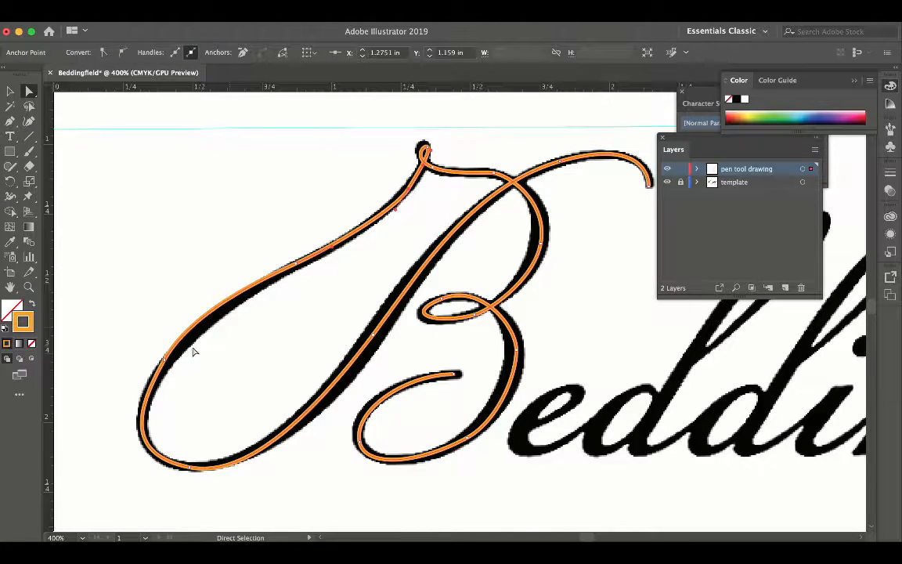
{"action": "left_click", "coordinate": [166, 361]}
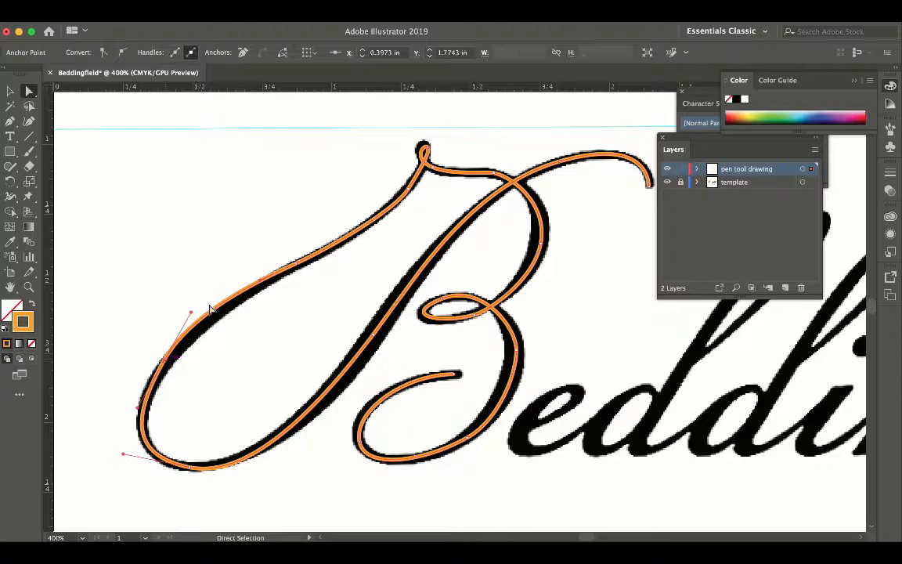
{"action": "left_click_drag", "start_coordinate": [192, 314], "coordinate": [185, 330]}
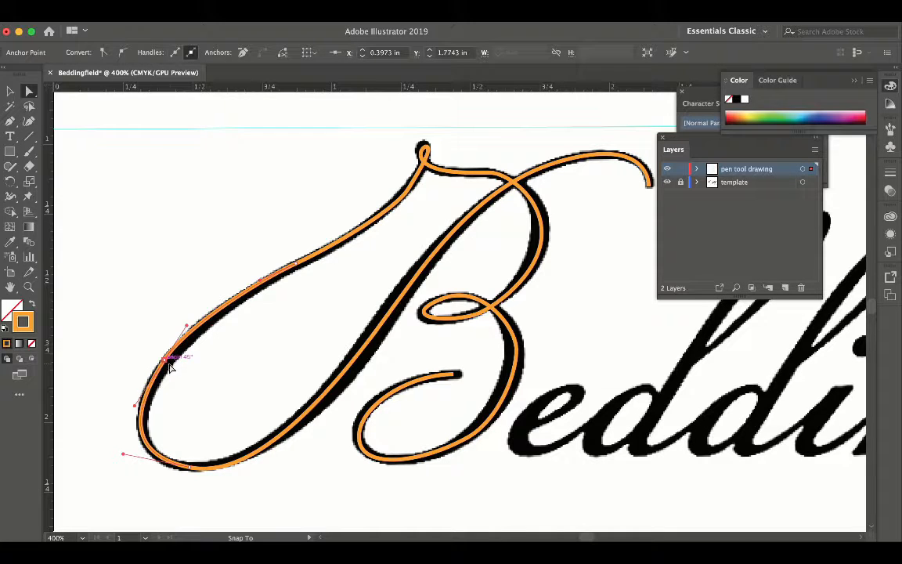
{"action": "left_click", "coordinate": [169, 367]}
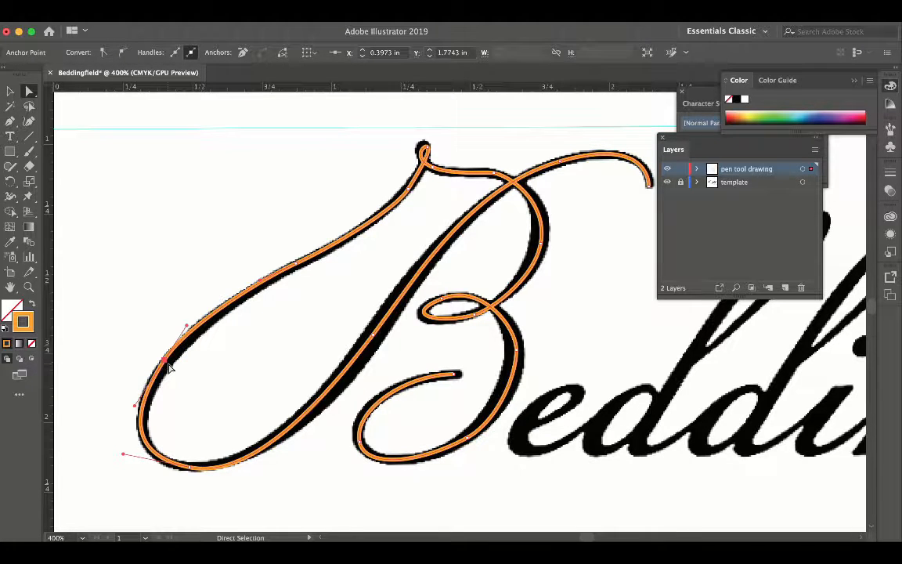
{"action": "key", "text": "Right"}
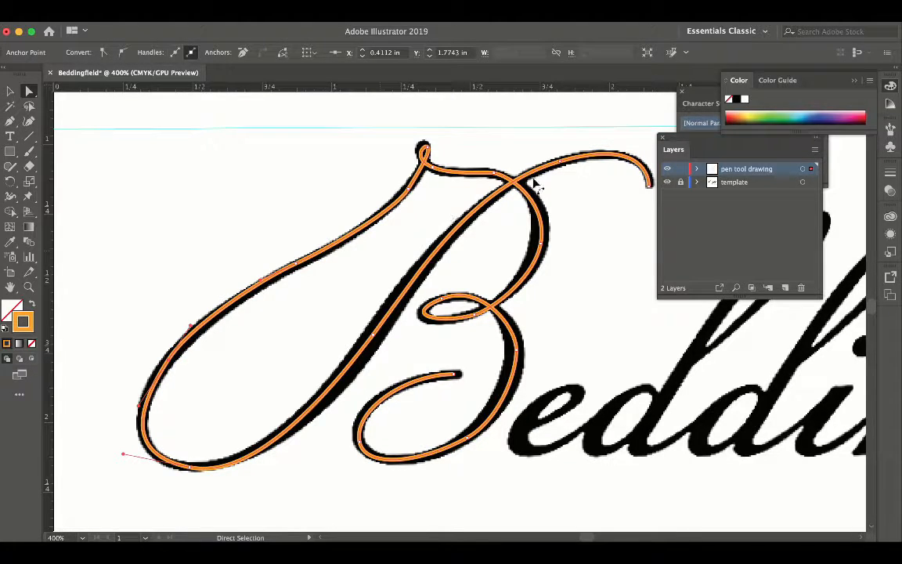
- Convert the traced B's stroke to a filled shape with Outline Stroke and check its contours in Outline view
{"action": "scroll", "coordinate": [546, 182], "scroll_direction": "right", "scroll_amount": 3}
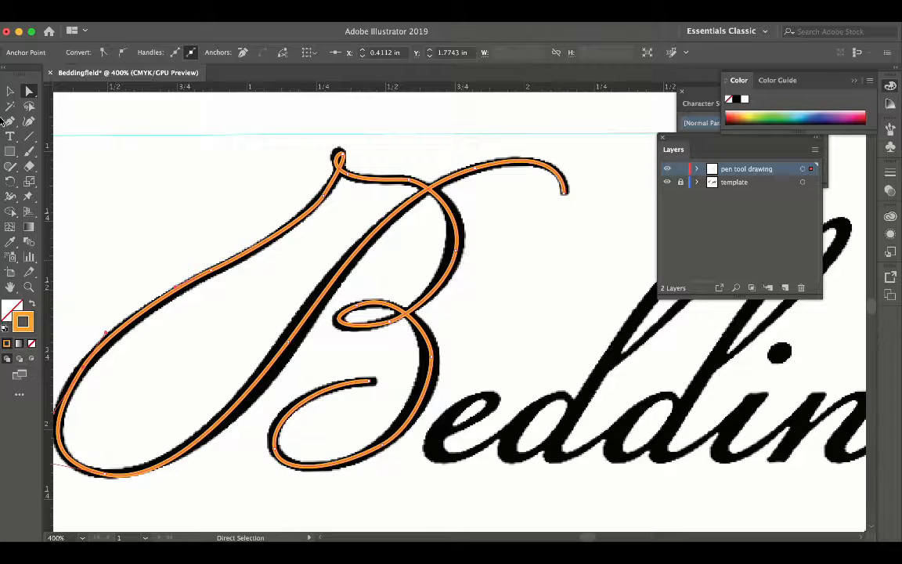
{"action": "left_click", "coordinate": [12, 92]}
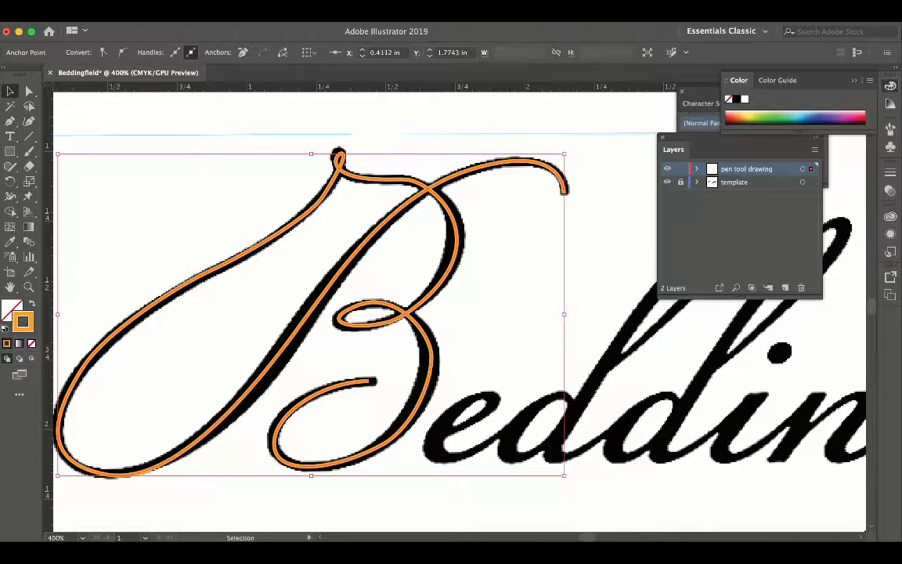
{"action": "left_click", "coordinate": [120, 14]}
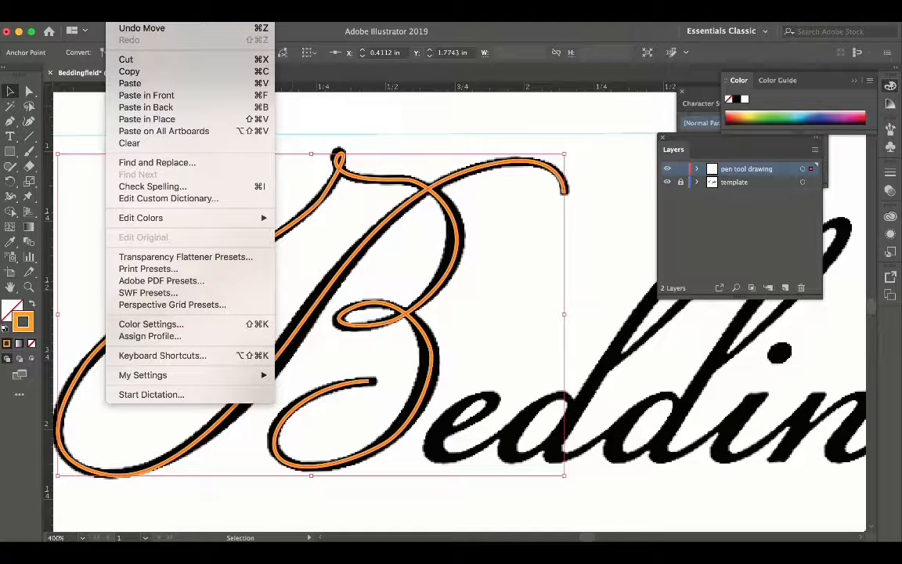
{"action": "mouse_move", "coordinate": [149, 13]}
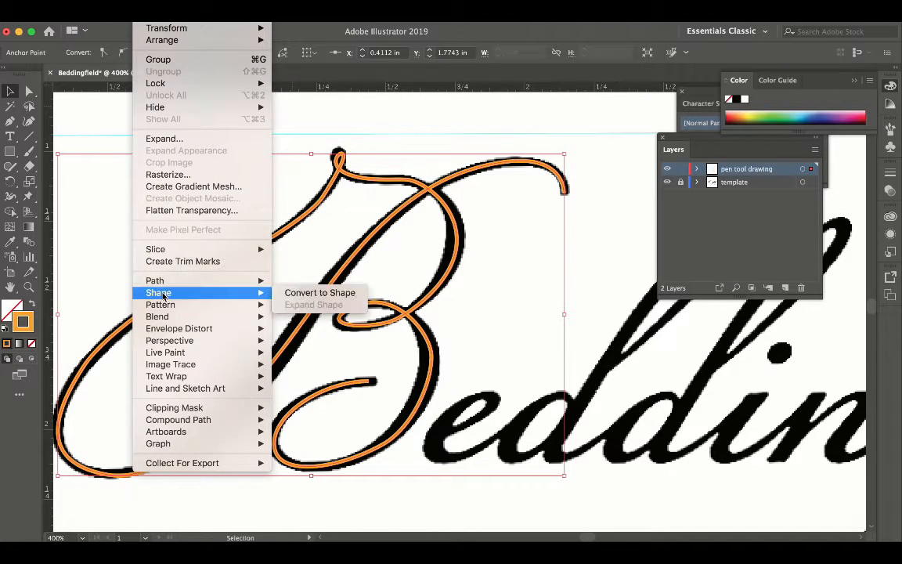
{"action": "mouse_move", "coordinate": [160, 284]}
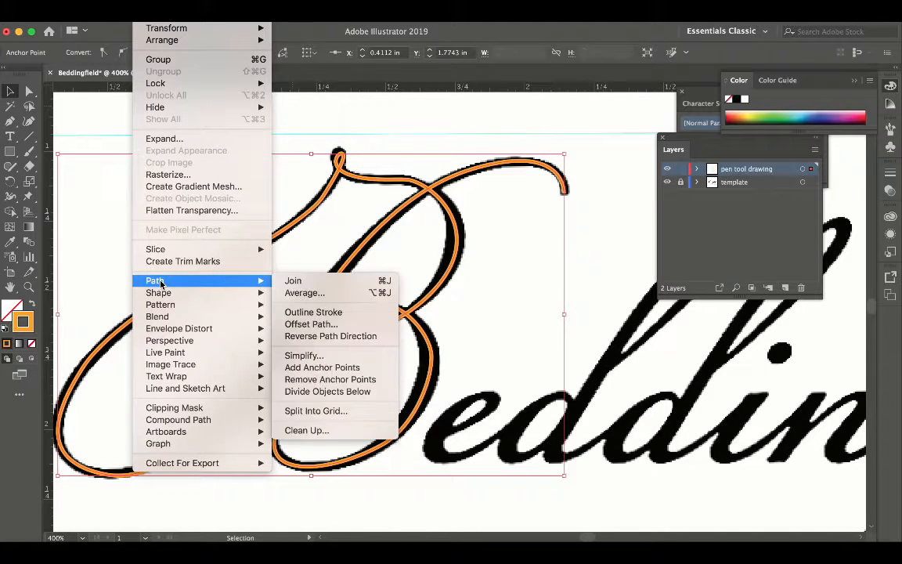
{"action": "left_click", "coordinate": [322, 315]}
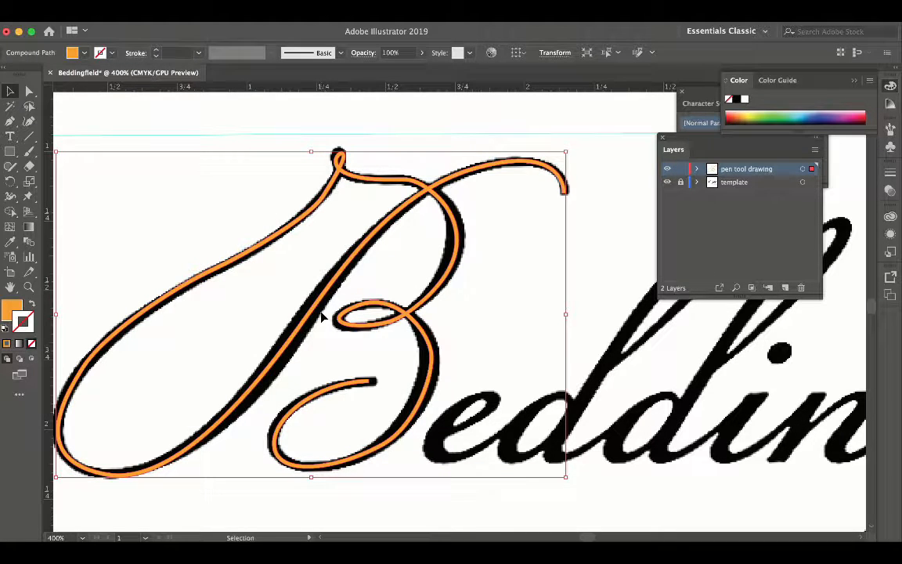
{"action": "key", "text": "a"}
{"action": "key", "text": "super+y"}
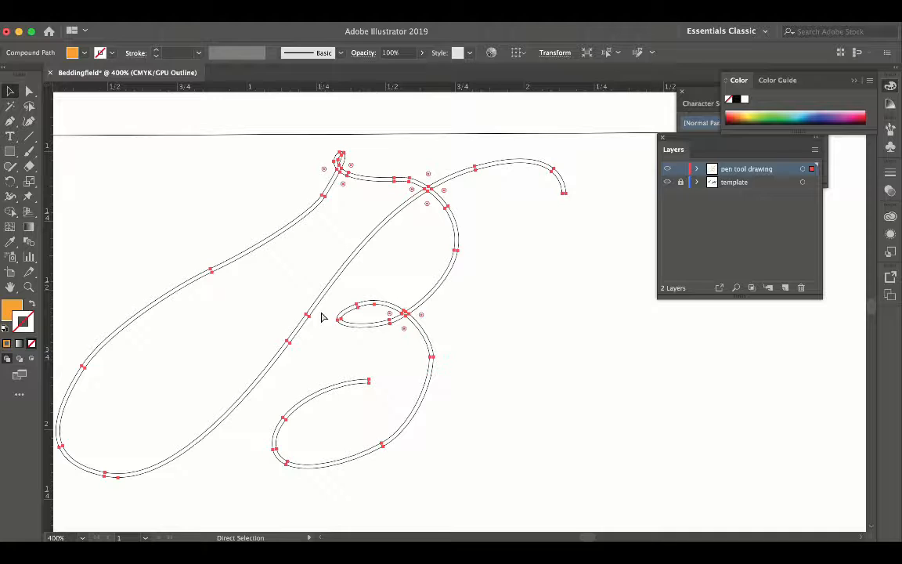
{"action": "key", "text": "super+y"}
{"action": "key", "text": "v"}
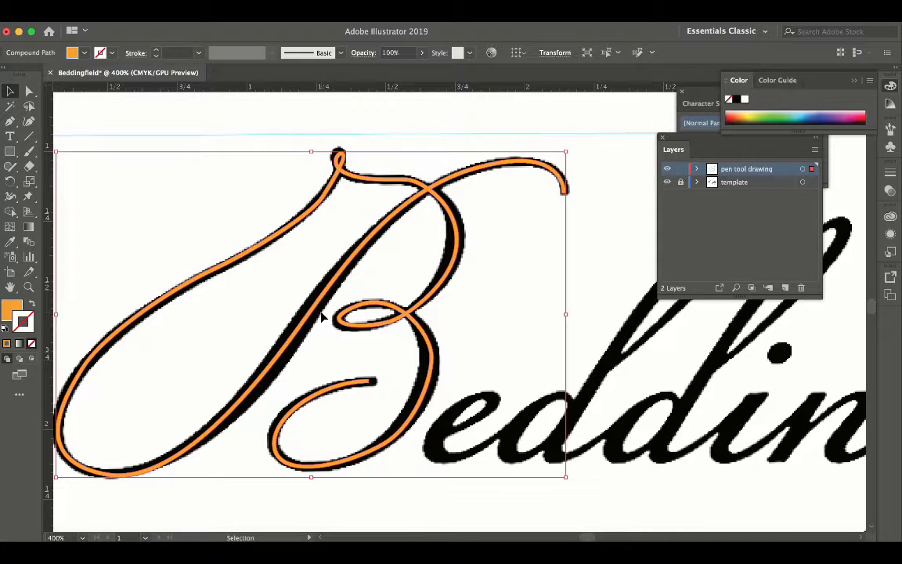
- Move the outer anchors of the small loop at the B's upper tip outward to fill the template's rounded knob
{"action": "left_click", "coordinate": [29, 288]}
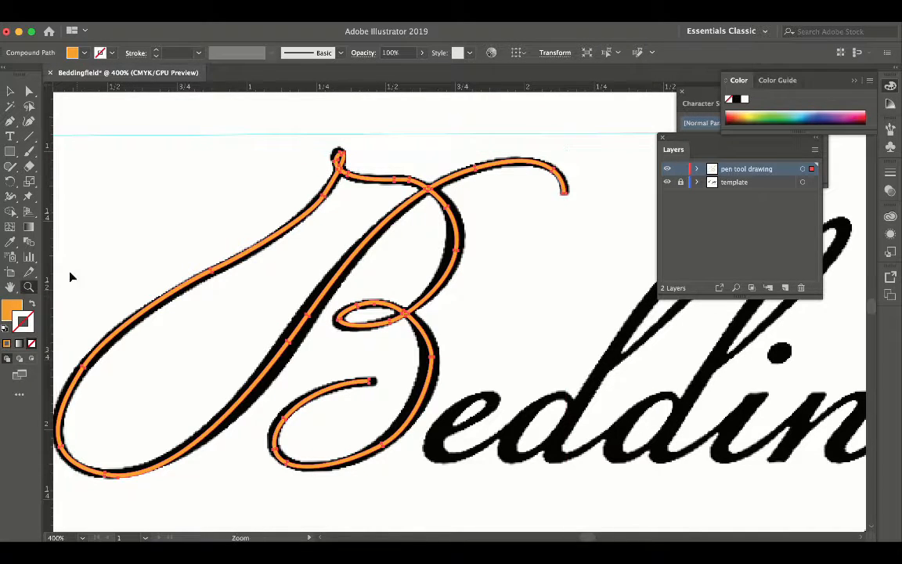
{"action": "left_click", "coordinate": [342, 177]}
{"action": "left_click", "coordinate": [460, 315]}
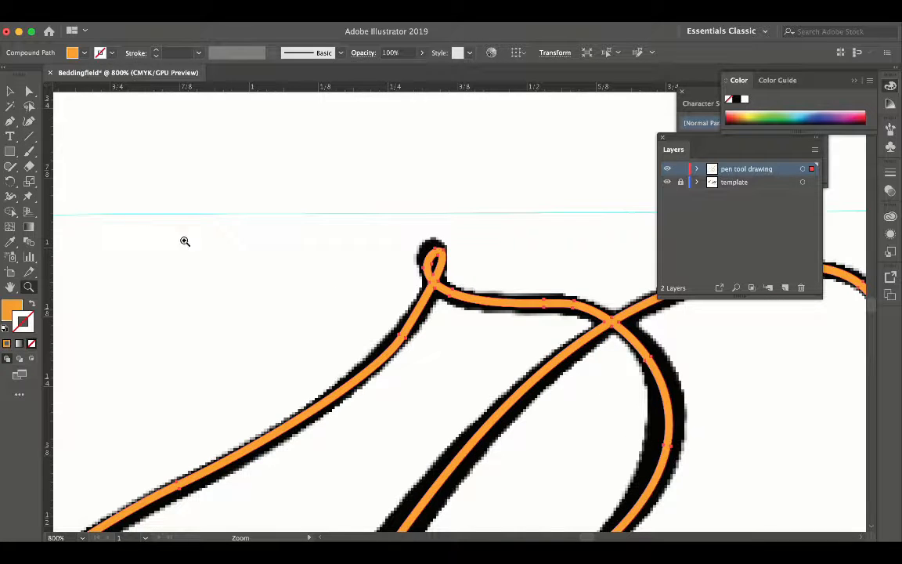
{"action": "left_click", "coordinate": [28, 91]}
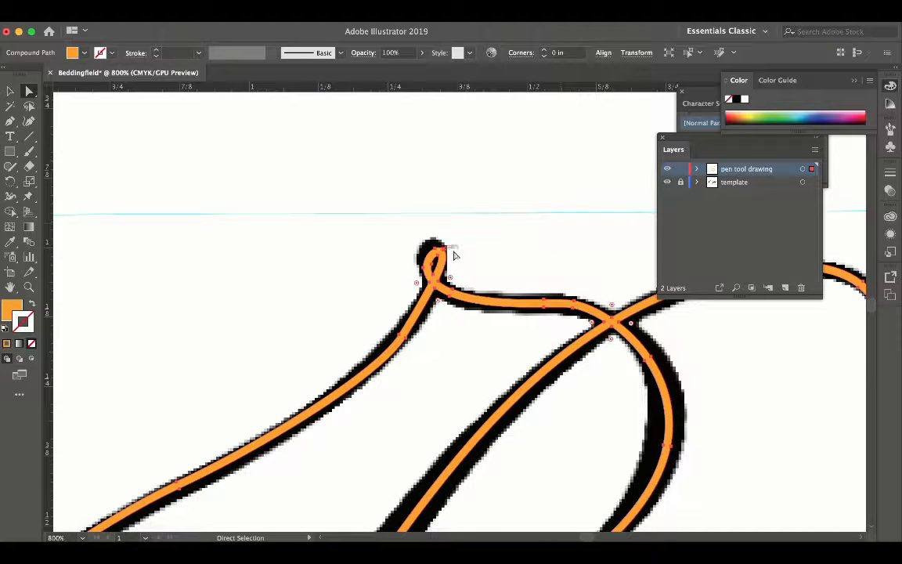
{"action": "left_click", "coordinate": [465, 248]}
{"action": "left_click", "coordinate": [437, 250]}
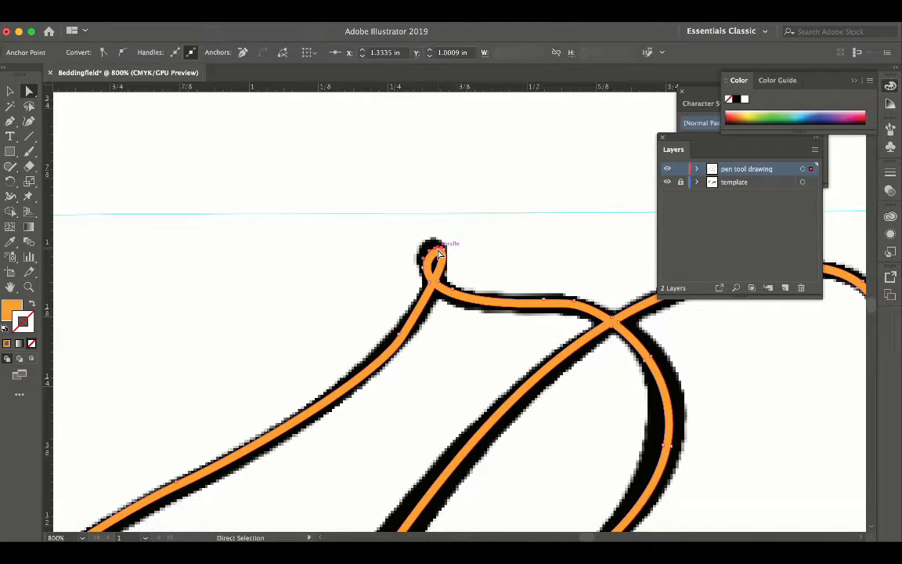
{"action": "left_click_drag", "start_coordinate": [437, 252], "coordinate": [434, 244]}
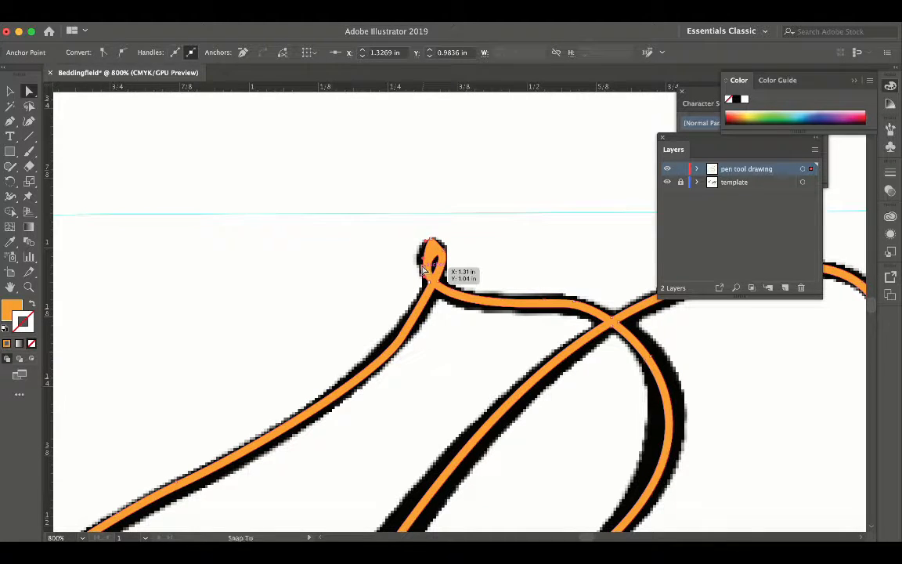
{"action": "left_click_drag", "start_coordinate": [422, 267], "coordinate": [418, 261]}
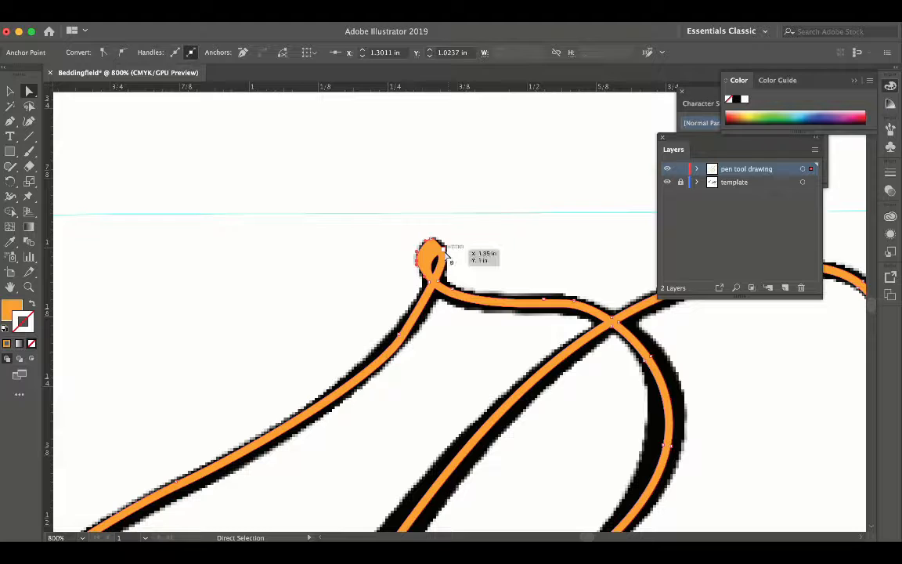
{"action": "left_click", "coordinate": [449, 253]}
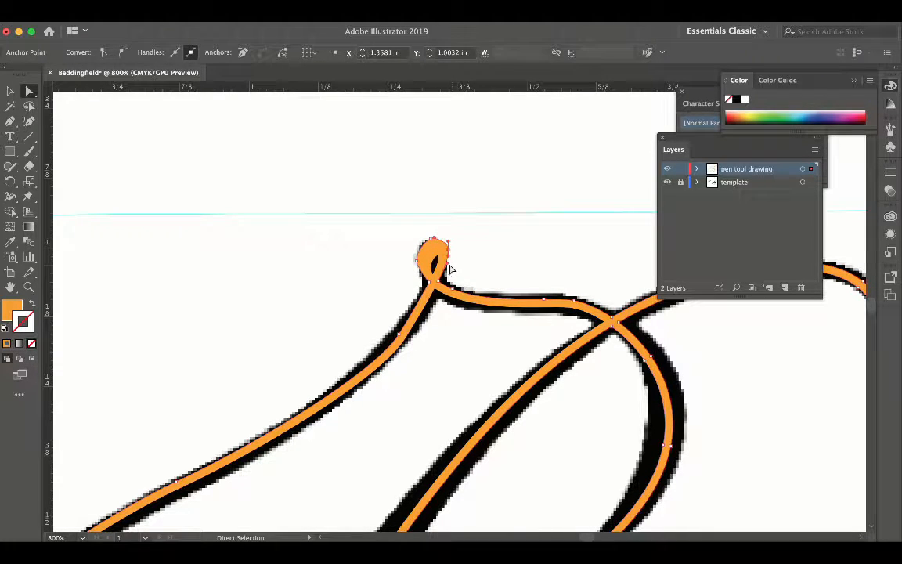
- Delete the inner contour of the small loop at the B's upper tip so the knob is solid
{"action": "left_click_drag", "start_coordinate": [447, 264], "coordinate": [436, 270]}
{"action": "key", "text": "Delete"}
{"action": "key", "text": "Delete"}
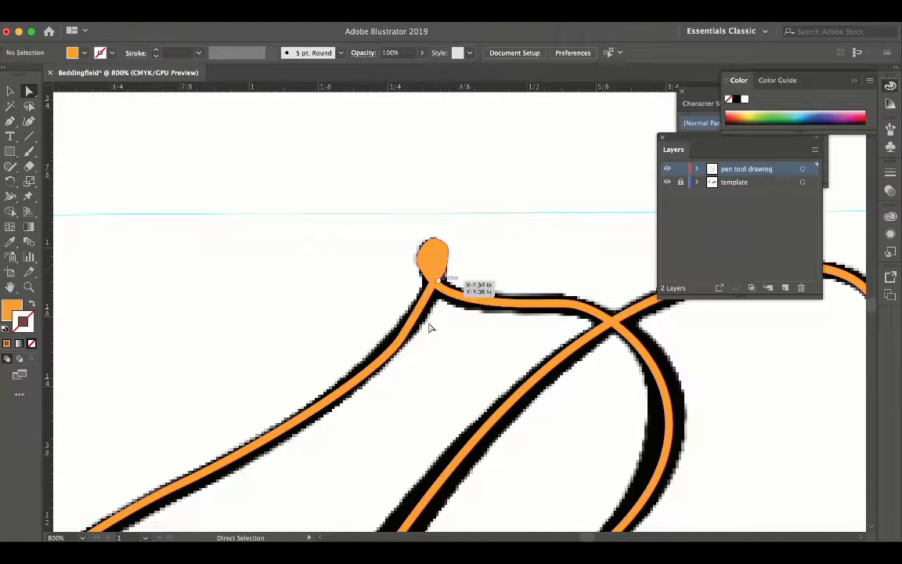
- Widen the B's left flourish from below the knob to its outer bend by moving its edge anchors to the template's contour
{"action": "left_click_drag", "start_coordinate": [398, 336], "coordinate": [391, 329]}
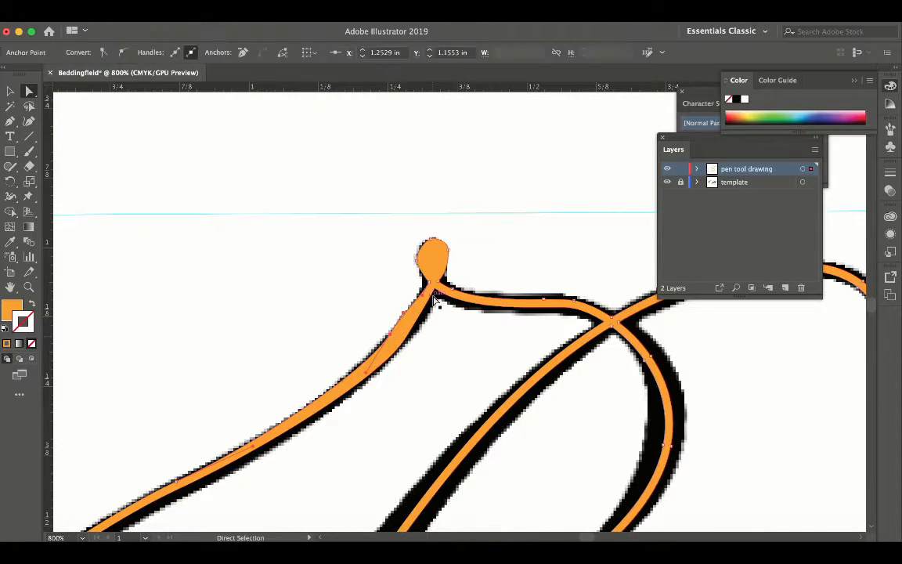
{"action": "left_click_drag", "start_coordinate": [432, 297], "coordinate": [436, 300]}
{"action": "left_click_drag", "start_coordinate": [403, 337], "coordinate": [399, 349]}
{"action": "scroll", "coordinate": [398, 348], "scroll_direction": "down", "scroll_amount": 3}
{"action": "scroll", "coordinate": [399, 348], "scroll_direction": "left", "scroll_amount": 2}
{"action": "scroll", "coordinate": [265, 360], "scroll_direction": "down", "scroll_amount": 5}
{"action": "scroll", "coordinate": [265, 360], "scroll_direction": "left", "scroll_amount": 5}
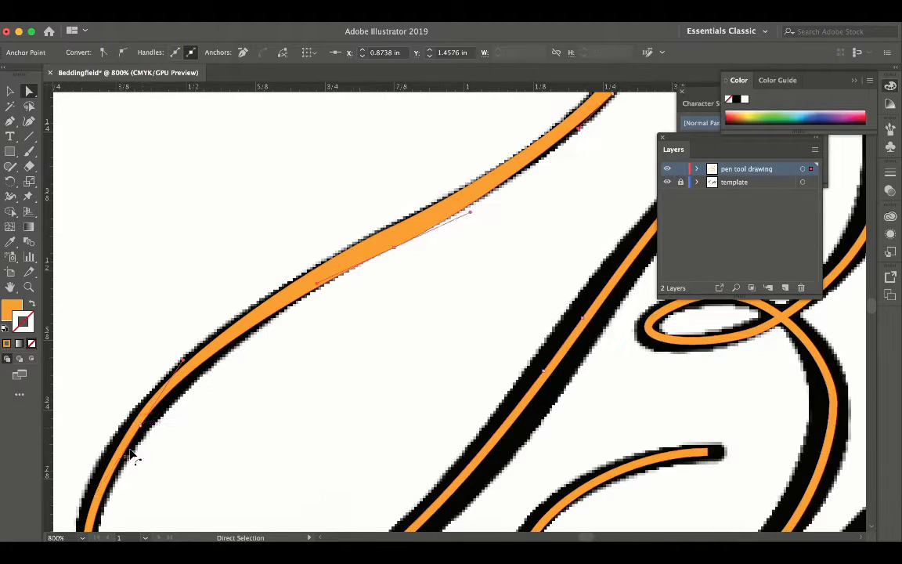
{"action": "left_click_drag", "start_coordinate": [259, 276], "coordinate": [253, 268]}
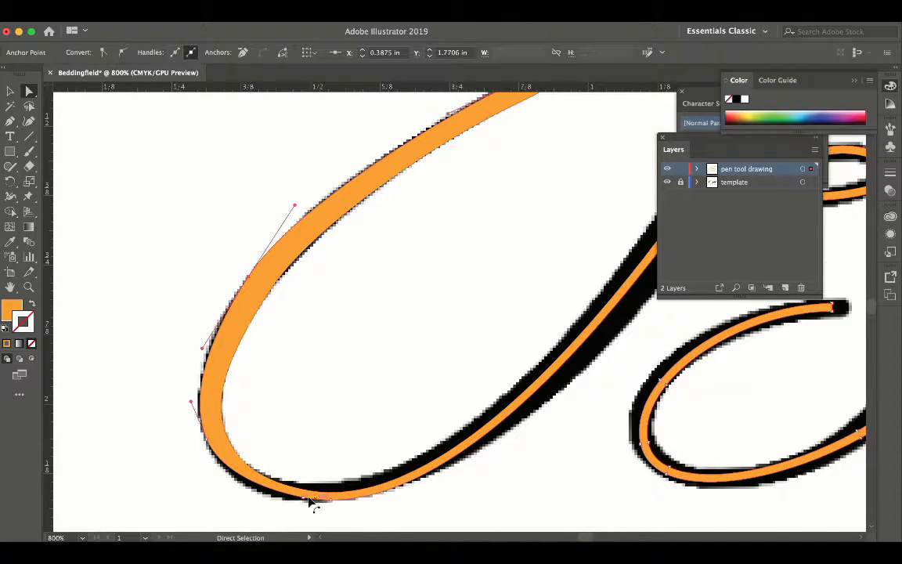
- Adjust the anchors and handles around the left flourish's base and lower stem to match the template's thickness
{"action": "left_click_drag", "start_coordinate": [303, 497], "coordinate": [299, 499]}
{"action": "left_click_drag", "start_coordinate": [470, 429], "coordinate": [463, 418]}
{"action": "left_click_drag", "start_coordinate": [307, 492], "coordinate": [305, 488]}
{"action": "scroll", "coordinate": [492, 442], "scroll_direction": "right", "scroll_amount": 4}
{"action": "left_click_drag", "start_coordinate": [527, 216], "coordinate": [546, 227]}
{"action": "left_click_drag", "start_coordinate": [489, 300], "coordinate": [458, 342]}
{"action": "left_click_drag", "start_coordinate": [160, 474], "coordinate": [160, 470]}
{"action": "left_click_drag", "start_coordinate": [253, 487], "coordinate": [300, 478]}
- Thicken the B's diagonal stem by moving the anchors on both of its edges out to the template
{"action": "scroll", "coordinate": [306, 470], "scroll_direction": "up", "scroll_amount": 2}
{"action": "scroll", "coordinate": [306, 470], "scroll_direction": "right", "scroll_amount": 1}
{"action": "left_click_drag", "start_coordinate": [496, 274], "coordinate": [484, 275]}
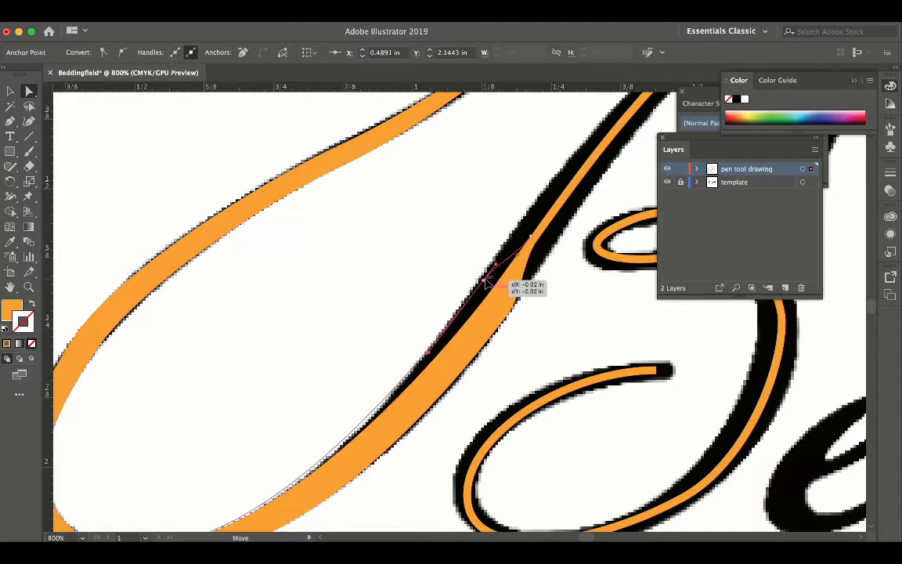
{"action": "left_click_drag", "start_coordinate": [534, 222], "coordinate": [524, 217]}
{"action": "scroll", "coordinate": [526, 218], "scroll_direction": "up", "scroll_amount": 4}
{"action": "scroll", "coordinate": [526, 218], "scroll_direction": "right", "scroll_amount": 5}
{"action": "left_click_drag", "start_coordinate": [337, 382], "coordinate": [360, 383]}
{"action": "left_click_drag", "start_coordinate": [572, 130], "coordinate": [574, 141]}
- Adjust the anchors and handles along the top of the B to widen the strokes approaching its upper-right flourish
{"action": "scroll", "coordinate": [497, 216], "scroll_direction": "up", "scroll_amount": 4}
{"action": "scroll", "coordinate": [497, 216], "scroll_direction": "right", "scroll_amount": 2}
{"action": "left_click_drag", "start_coordinate": [369, 185], "coordinate": [375, 198]}
{"action": "mouse_move", "coordinate": [439, 204]}
{"action": "left_mouse_down"}
{"action": "mouse_move", "coordinate": [499, 209]}
{"action": "mouse_move", "coordinate": [543, 226]}
{"action": "left_mouse_up"}
{"action": "scroll", "coordinate": [570, 236], "scroll_direction": "right", "scroll_amount": 5}
{"action": "left_click_drag", "start_coordinate": [437, 182], "coordinate": [440, 196]}
- Widen the B's upper bowl by moving its outer and inner edge anchors to the template's contour
{"action": "left_click_drag", "start_coordinate": [348, 229], "coordinate": [361, 229]}
{"action": "left_click_drag", "start_coordinate": [379, 262], "coordinate": [395, 262]}
{"action": "mouse_move", "coordinate": [397, 354]}
{"action": "left_mouse_down"}
{"action": "mouse_move", "coordinate": [409, 357]}
{"action": "mouse_move", "coordinate": [371, 351]}
{"action": "left_mouse_up"}
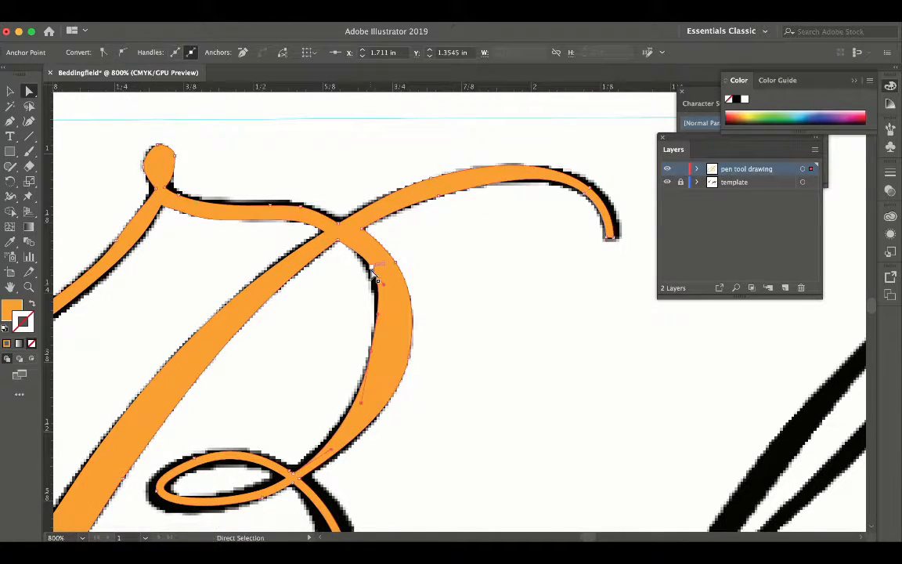
{"action": "left_click_drag", "start_coordinate": [371, 267], "coordinate": [365, 273]}
{"action": "left_click_drag", "start_coordinate": [353, 256], "coordinate": [358, 251]}
- Remove surplus anchor points from the upper bowl's inner edge and nudge the anchor where it meets the middle loop
{"action": "left_click", "coordinate": [29, 121]}
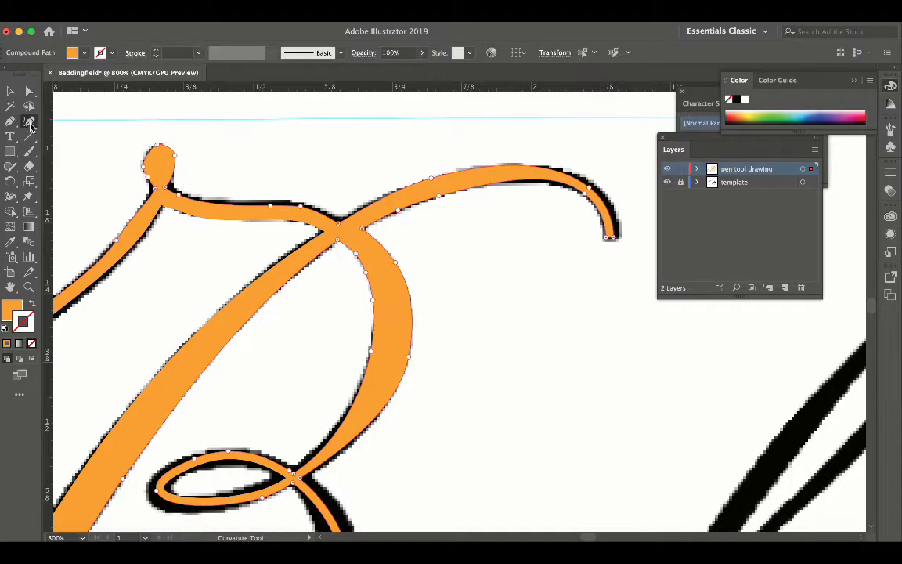
{"action": "left_click_drag", "start_coordinate": [10, 121], "coordinate": [63, 155]}
{"action": "left_click", "coordinate": [340, 451]}
{"action": "key", "text": "a"}
{"action": "left_click", "coordinate": [292, 472]}
{"action": "left_click_drag", "start_coordinate": [293, 473], "coordinate": [294, 468]}
- Widen the tip of the B's upper-right flourish by moving its outer anchors to the template's edge
{"action": "left_click_drag", "start_coordinate": [590, 188], "coordinate": [598, 185]}
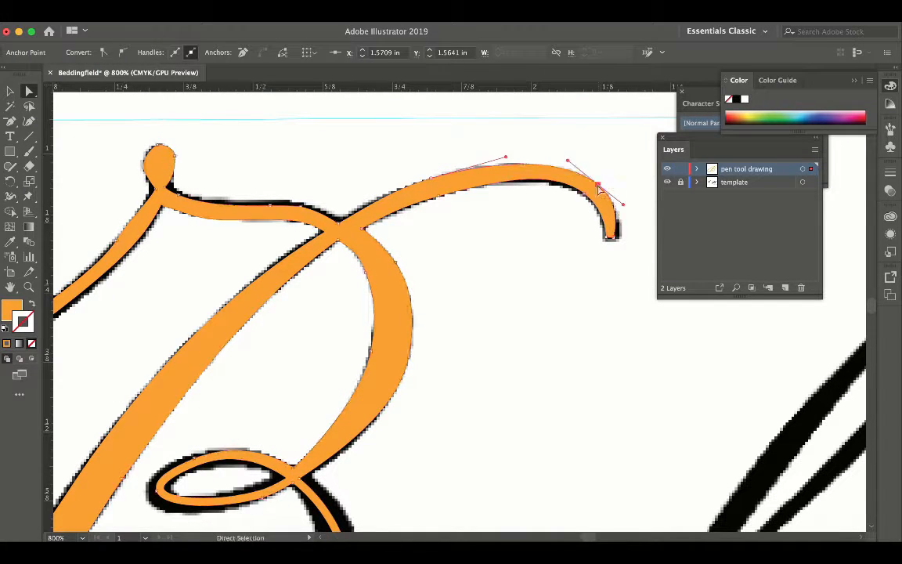
{"action": "left_click_drag", "start_coordinate": [613, 237], "coordinate": [628, 233]}
{"action": "key", "text": "shift+c"}
{"action": "left_click", "coordinate": [29, 92]}
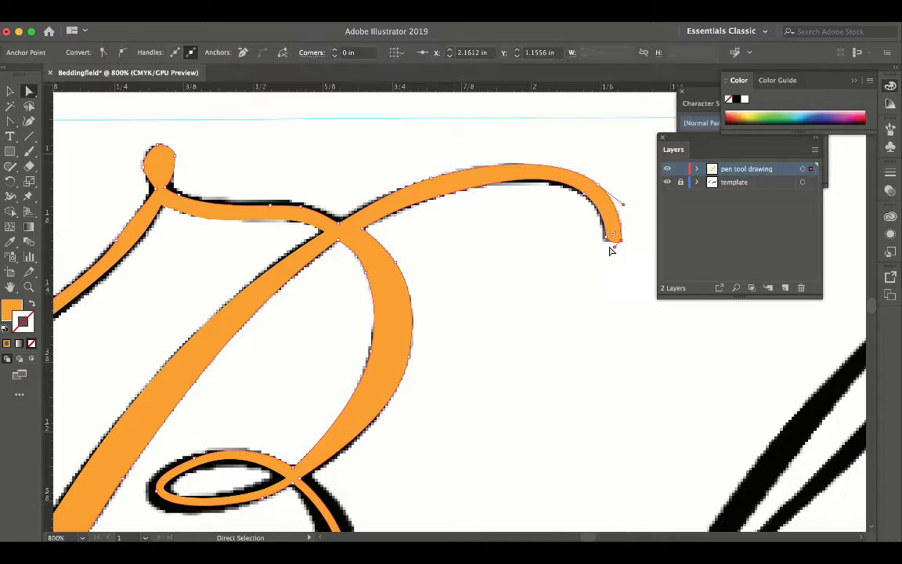
- Thicken the B's middle loop by reshaping its outer anchors, handles and crossing point to the template
{"action": "scroll", "coordinate": [613, 250], "scroll_direction": "down", "scroll_amount": 5}
{"action": "scroll", "coordinate": [613, 249], "scroll_direction": "left", "scroll_amount": 2}
{"action": "left_click_drag", "start_coordinate": [232, 319], "coordinate": [222, 326]}
{"action": "left_click_drag", "start_coordinate": [270, 285], "coordinate": [263, 288]}
{"action": "left_click_drag", "start_coordinate": [339, 325], "coordinate": [325, 334]}
{"action": "left_click_drag", "start_coordinate": [320, 288], "coordinate": [247, 317]}
{"action": "mouse_move", "coordinate": [360, 306]}
{"action": "left_mouse_down"}
{"action": "mouse_move", "coordinate": [328, 318]}
{"action": "mouse_move", "coordinate": [368, 312]}
{"action": "mouse_move", "coordinate": [355, 303]}
{"action": "mouse_move", "coordinate": [386, 306]}
{"action": "left_mouse_up"}
{"action": "mouse_move", "coordinate": [425, 393]}
{"action": "left_mouse_down"}
{"action": "mouse_move", "coordinate": [436, 393]}
{"action": "mouse_move", "coordinate": [401, 395]}
{"action": "mouse_move", "coordinate": [456, 252]}
{"action": "left_mouse_up"}
{"action": "left_click", "coordinate": [10, 122]}
{"action": "left_click", "coordinate": [369, 312]}
{"action": "key", "text": "a"}
- Extend the end of the B's lower curl and widen the curl's left side and base to the template
{"action": "left_click_drag", "start_coordinate": [337, 313], "coordinate": [350, 312]}
{"action": "left_click_drag", "start_coordinate": [338, 320], "coordinate": [349, 324]}
{"action": "left_click_drag", "start_coordinate": [166, 388], "coordinate": [159, 382]}
{"action": "left_click_drag", "start_coordinate": [287, 313], "coordinate": [268, 314]}
{"action": "mouse_move", "coordinate": [146, 453]}
{"action": "left_mouse_down"}
{"action": "mouse_move", "coordinate": [135, 449]}
{"action": "mouse_move", "coordinate": [161, 454]}
{"action": "left_mouse_up"}
{"action": "left_click_drag", "start_coordinate": [173, 483], "coordinate": [171, 492]}
{"action": "left_click_drag", "start_coordinate": [175, 475], "coordinate": [192, 475]}
- Reshape the inner and outer edges of the lower bowl's right side to match the template's thick stroke
{"action": "left_click_drag", "start_coordinate": [366, 446], "coordinate": [368, 458]}
{"action": "left_click_drag", "start_coordinate": [362, 440], "coordinate": [357, 432]}
{"action": "left_click_drag", "start_coordinate": [421, 403], "coordinate": [405, 398]}
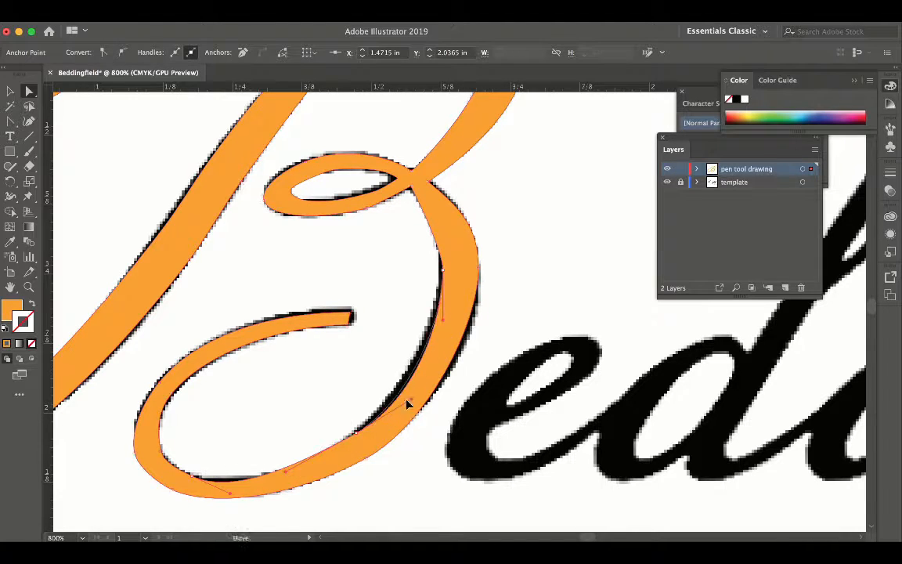
{"action": "left_click", "coordinate": [444, 270]}
{"action": "left_click_drag", "start_coordinate": [479, 272], "coordinate": [478, 283]}
{"action": "left_click_drag", "start_coordinate": [478, 339], "coordinate": [473, 357]}
{"action": "left_click_drag", "start_coordinate": [481, 242], "coordinate": [482, 237]}
{"action": "key", "text": "super+minus"}
{"action": "key", "text": "super+minus"}
{"action": "key", "text": "super+minus"}
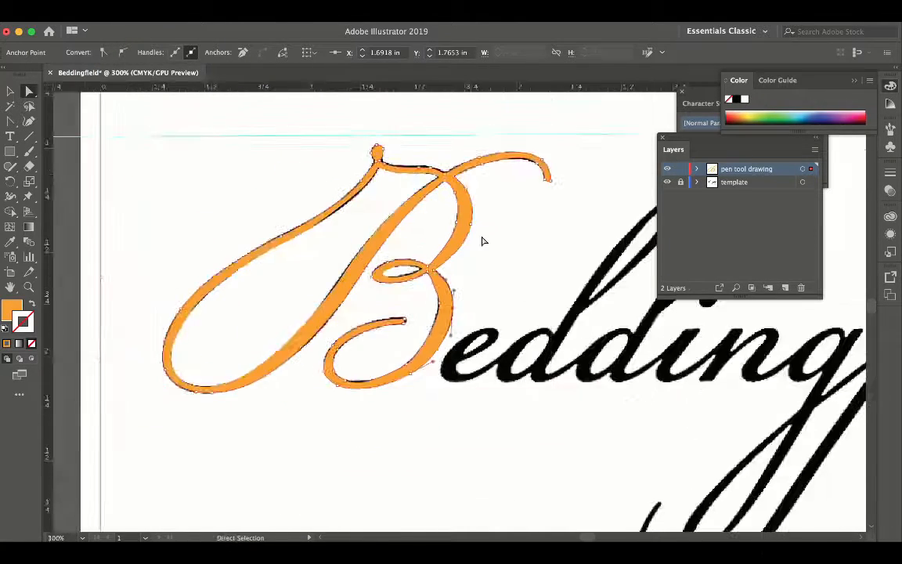
- Refine the handles at the end of the B's lower curl with the Anchor Point and Direct Selection tools
{"action": "key", "text": "super+equal"}
{"action": "key", "text": "super+equal"}
{"action": "key", "text": "super+equal"}
{"action": "key", "text": "super+equal"}
{"action": "key", "text": "shift+c"}
{"action": "left_click_drag", "start_coordinate": [258, 364], "coordinate": [181, 365]}
{"action": "key", "text": "a"}
{"action": "left_click_drag", "start_coordinate": [333, 366], "coordinate": [268, 364]}
- Fit the artboard in view, deselect the B and check its contours in Outline view
{"action": "key", "text": "super+0"}
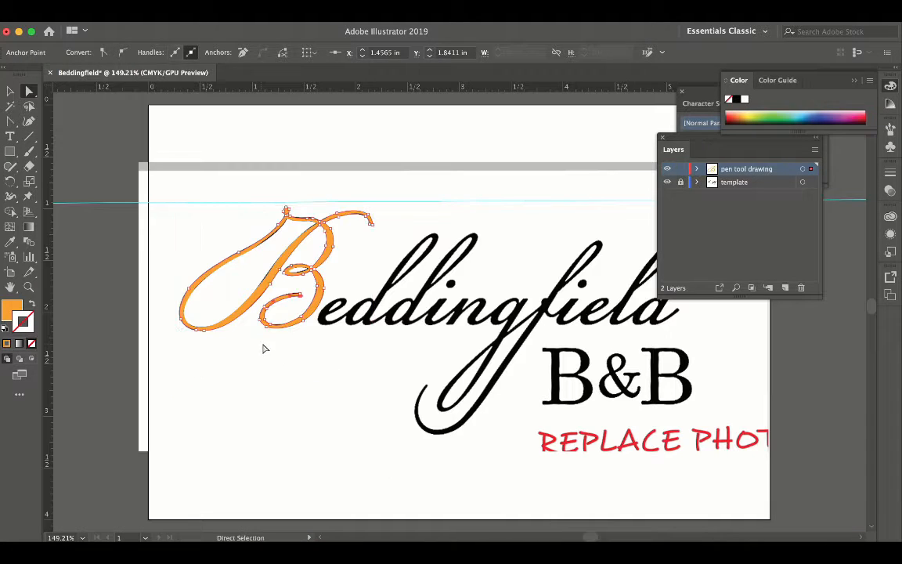
{"action": "left_click", "coordinate": [318, 377]}
{"action": "key", "text": "super+y"}
{"action": "key", "text": "super+y"}
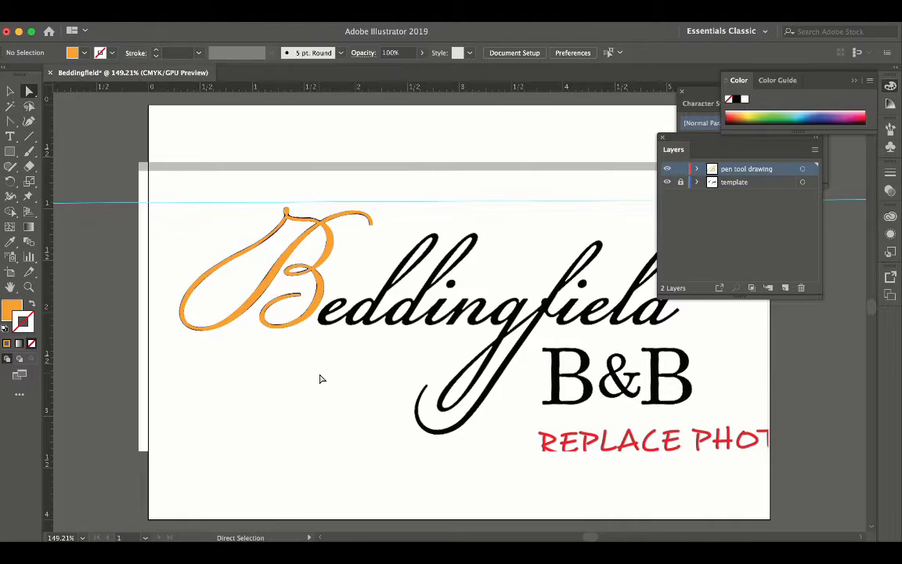
- Start a Pen tool path on the letter e, tracing the inner curve below its eye
{"action": "key", "text": "a"}
{"action": "left_click_drag", "start_coordinate": [10, 121], "coordinate": [69, 124]}
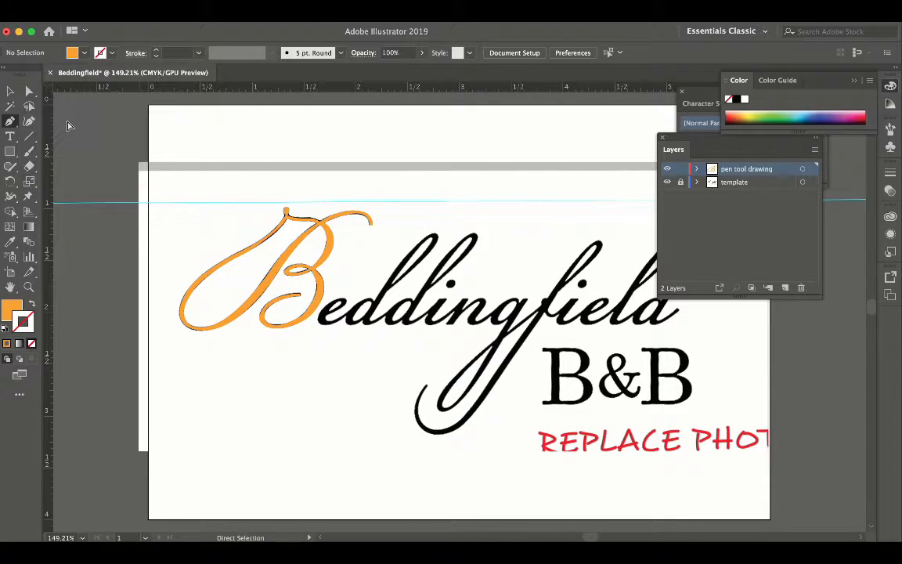
{"action": "key", "text": "super+equal"}
{"action": "key", "text": "super+equal"}
{"action": "key", "text": "super+equal"}
{"action": "scroll", "coordinate": [237, 239], "scroll_direction": "left", "scroll_amount": 8}
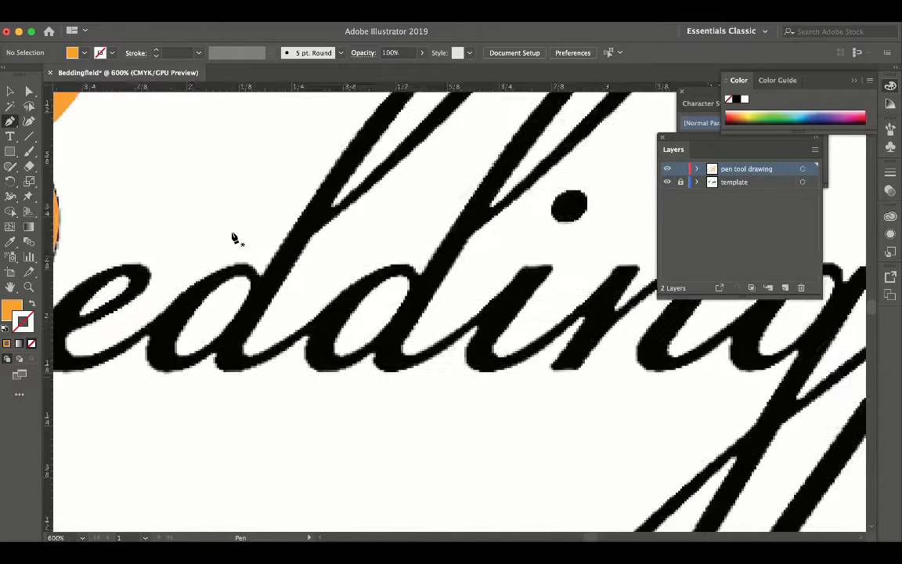
{"action": "key", "text": "super+equal"}
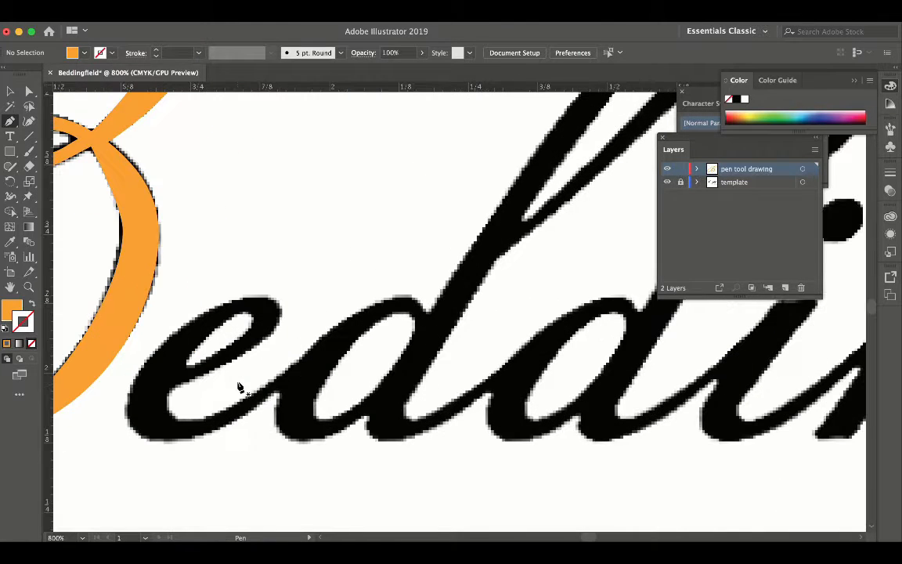
{"action": "left_click", "coordinate": [168, 408]}
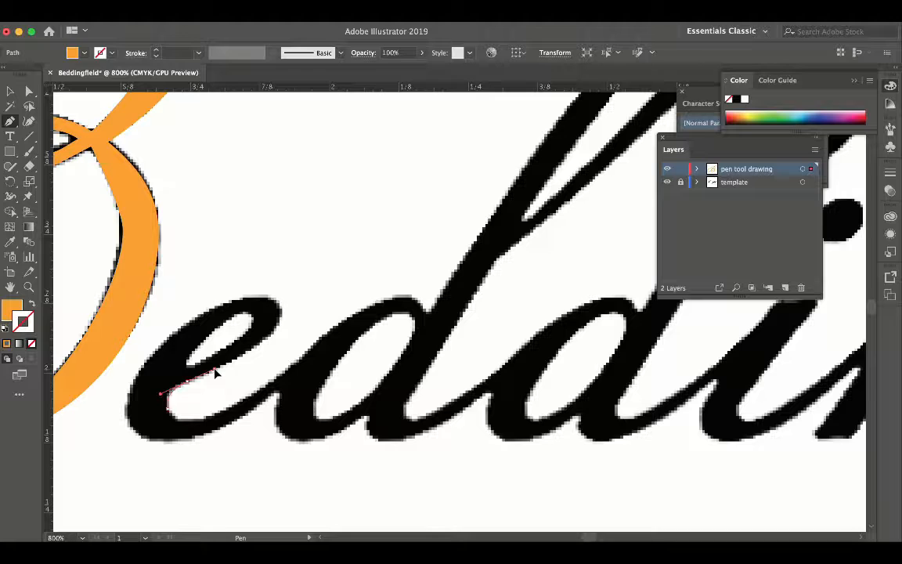
{"action": "left_click_drag", "start_coordinate": [217, 374], "coordinate": [123, 325]}
- Swap the orange fill to the stroke and continue the e's contour around its right side to the top
{"action": "left_click", "coordinate": [32, 305]}
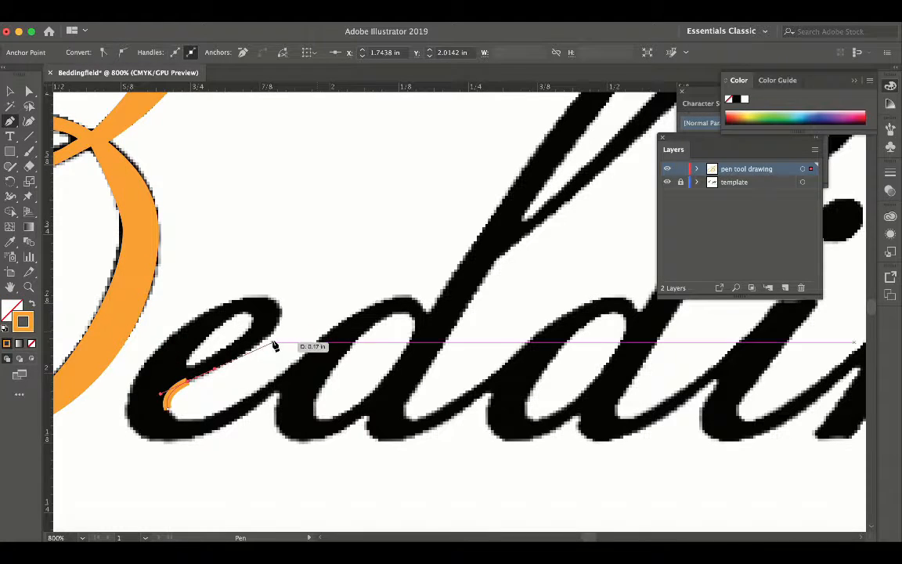
{"action": "left_click_drag", "start_coordinate": [260, 345], "coordinate": [279, 328]}
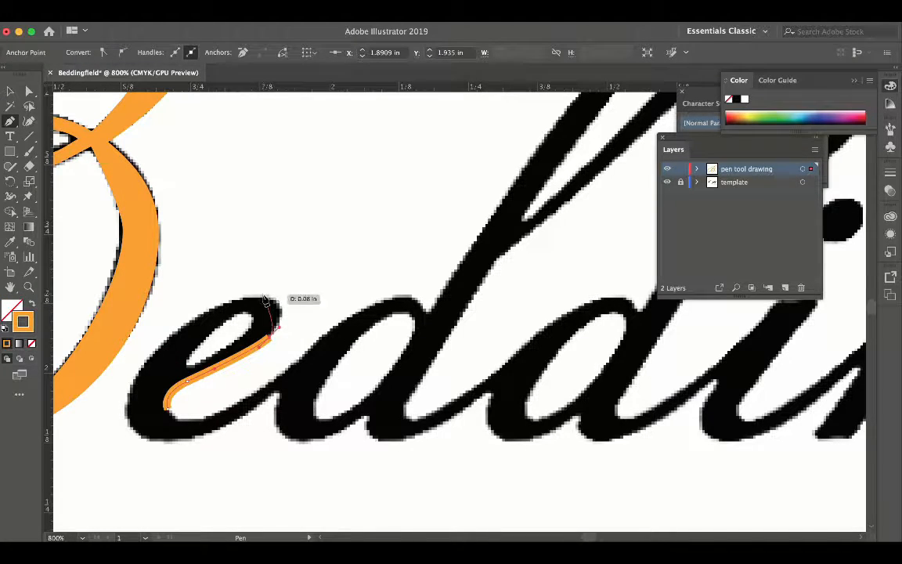
{"action": "left_click_drag", "start_coordinate": [264, 293], "coordinate": [233, 299]}
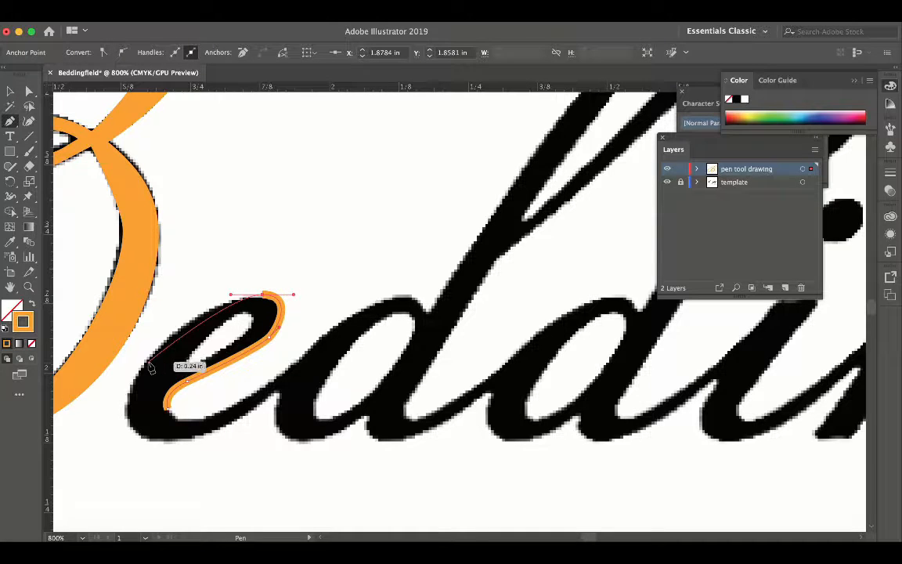
{"action": "left_click_drag", "start_coordinate": [149, 363], "coordinate": [131, 402]}
{"action": "left_click_drag", "start_coordinate": [143, 437], "coordinate": [171, 456]}
{"action": "key", "text": "super+z"}
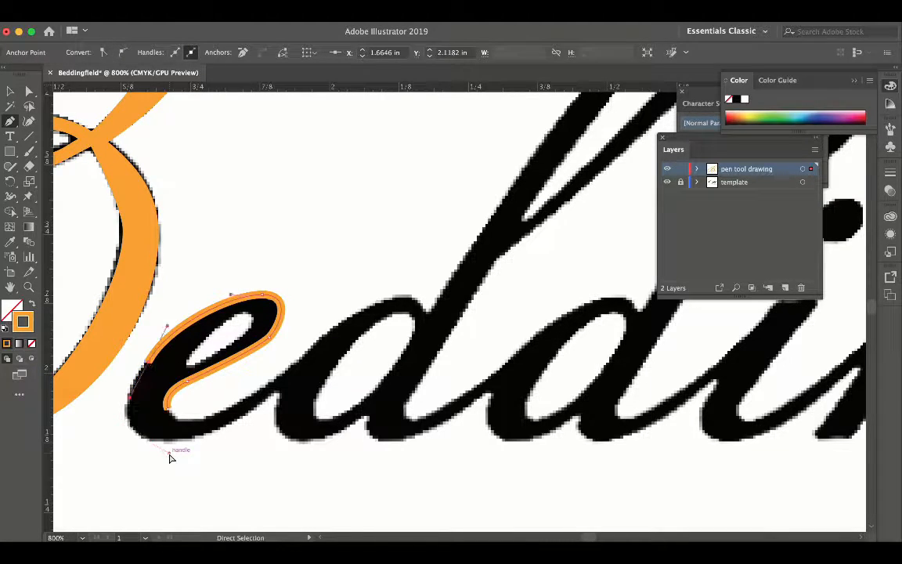
{"action": "key", "text": "super+z"}
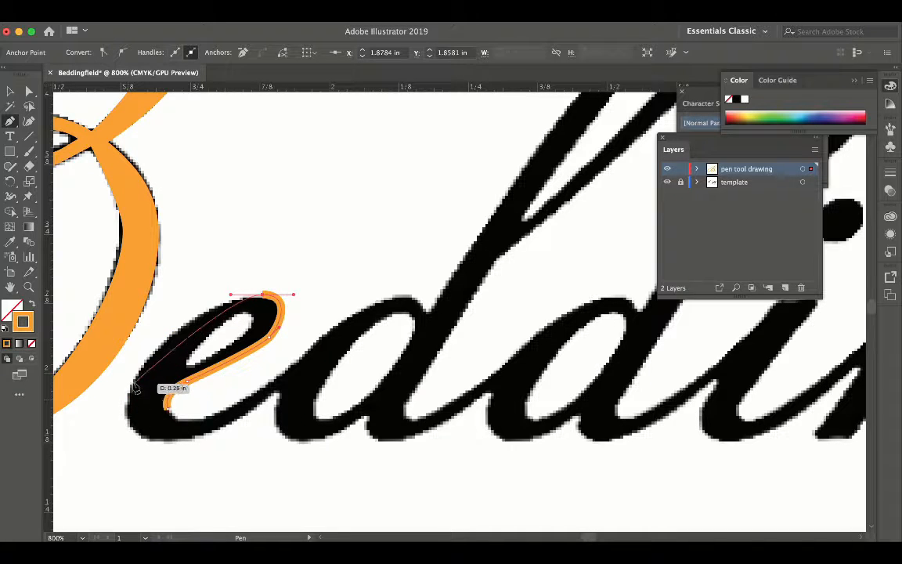
- Trace the e's left side, base and exit stroke, closing the outer contour along the inner lower edge
{"action": "left_click_drag", "start_coordinate": [135, 374], "coordinate": [124, 413]}
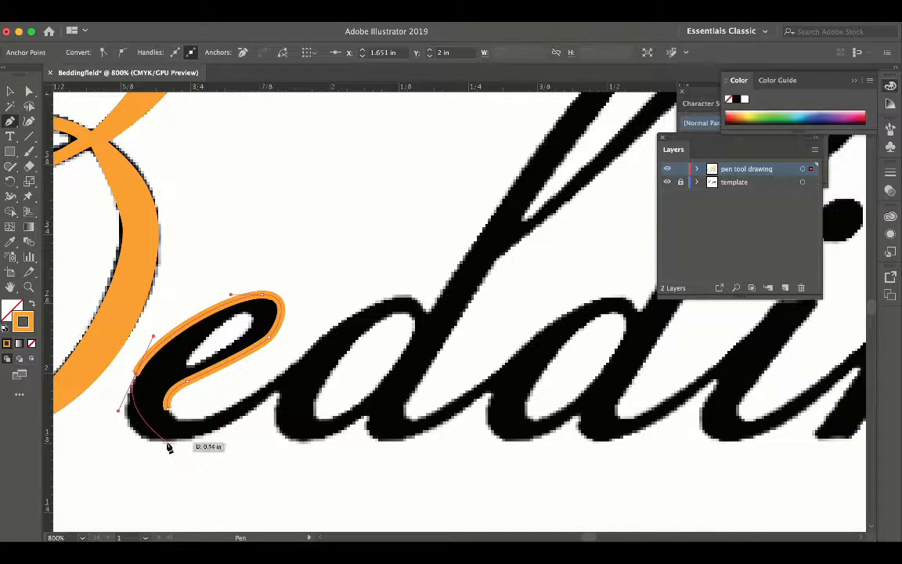
{"action": "left_click_drag", "start_coordinate": [163, 438], "coordinate": [199, 440]}
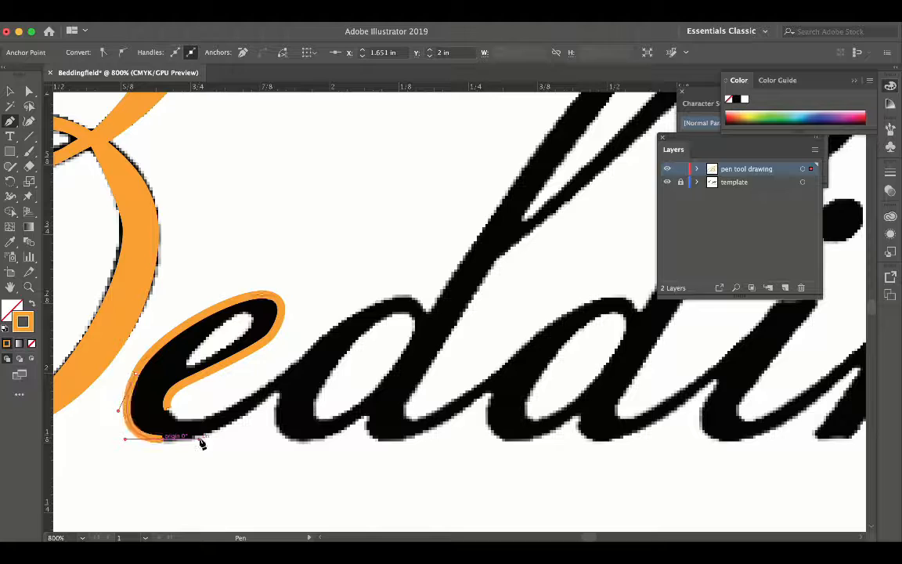
{"action": "mouse_move", "coordinate": [239, 417]}
{"action": "left_mouse_down"}
{"action": "mouse_move", "coordinate": [312, 395]}
{"action": "mouse_move", "coordinate": [278, 395]}
{"action": "mouse_move", "coordinate": [302, 384]}
{"action": "left_mouse_up"}
{"action": "left_click", "coordinate": [305, 360]}
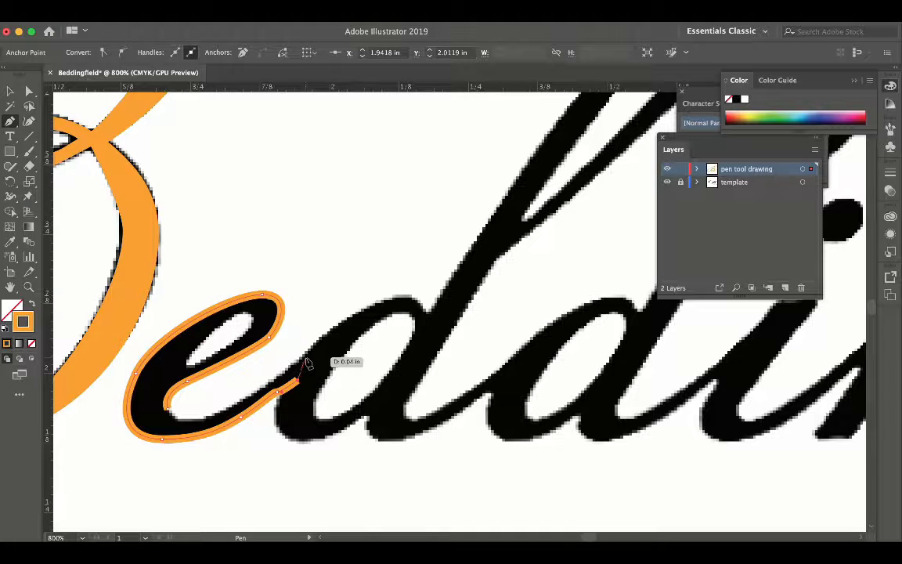
{"action": "left_click_drag", "start_coordinate": [199, 413], "coordinate": [153, 391]}
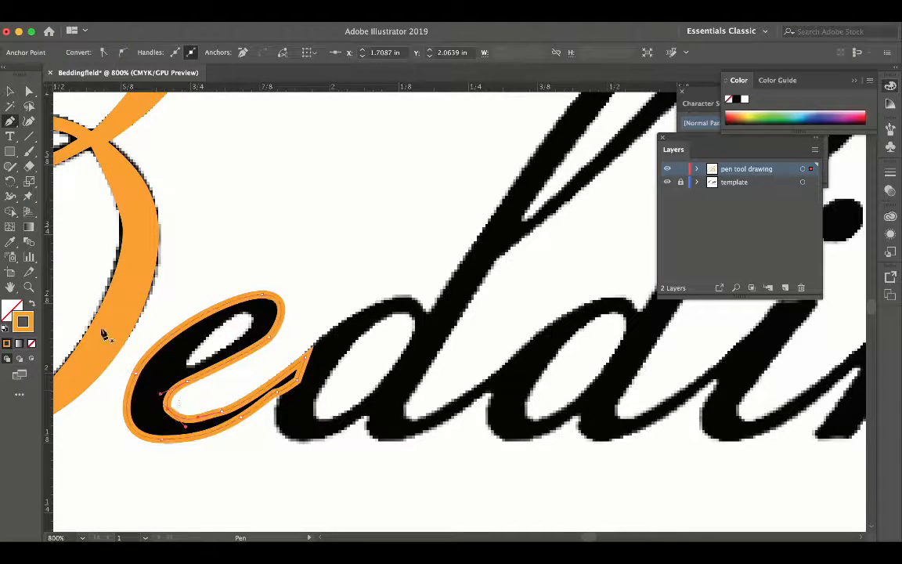
- Trace the e's eye as a separate closed path with the Pen tool
{"action": "left_click", "coordinate": [9, 127]}
{"action": "left_click", "coordinate": [184, 363]}
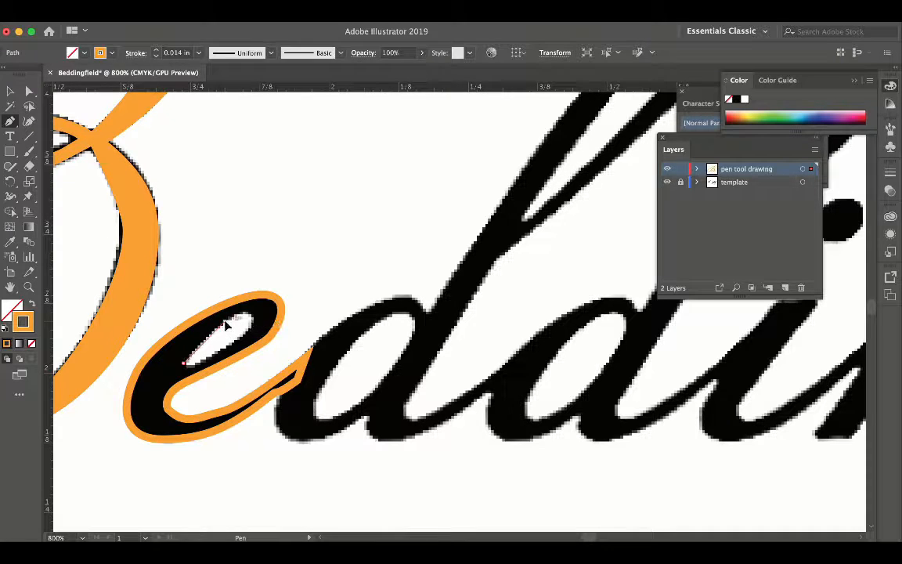
{"action": "left_click_drag", "start_coordinate": [244, 318], "coordinate": [205, 357]}
{"action": "left_click", "coordinate": [184, 363]}
{"action": "left_click_drag", "start_coordinate": [173, 360], "coordinate": [171, 360]}
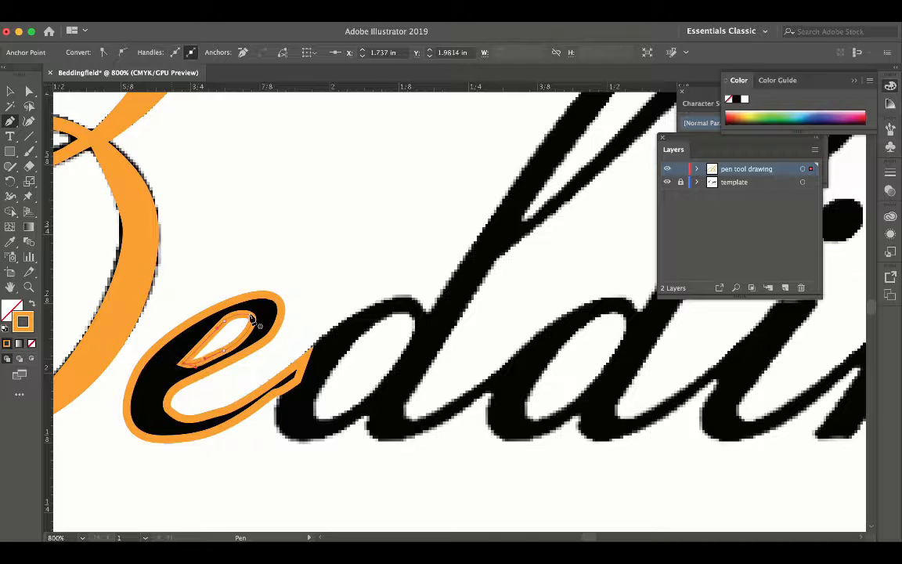
- Select the e's outer contour and eye paths and set their stroke weight to 0.0078 in
{"action": "left_click", "coordinate": [29, 93]}
{"action": "left_click", "coordinate": [267, 350]}
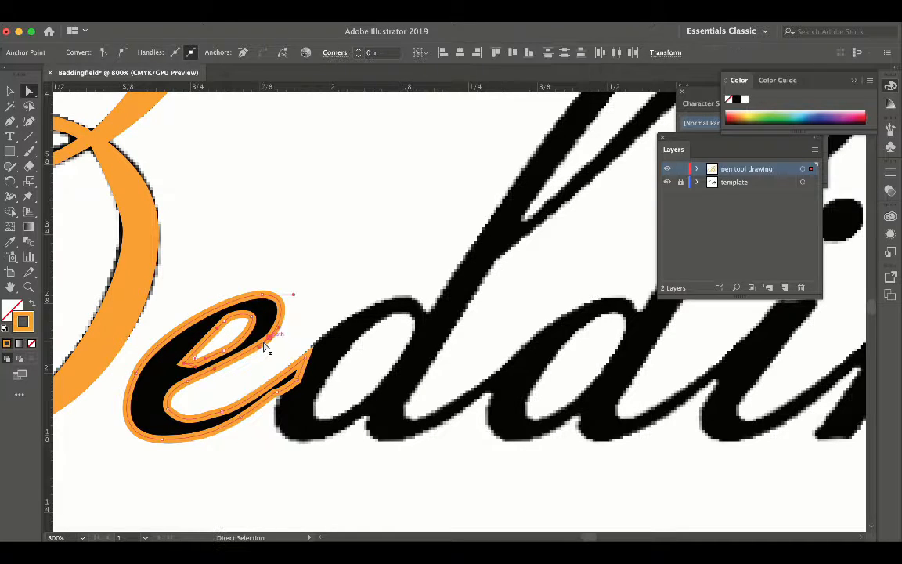
{"action": "left_click", "coordinate": [894, 177]}
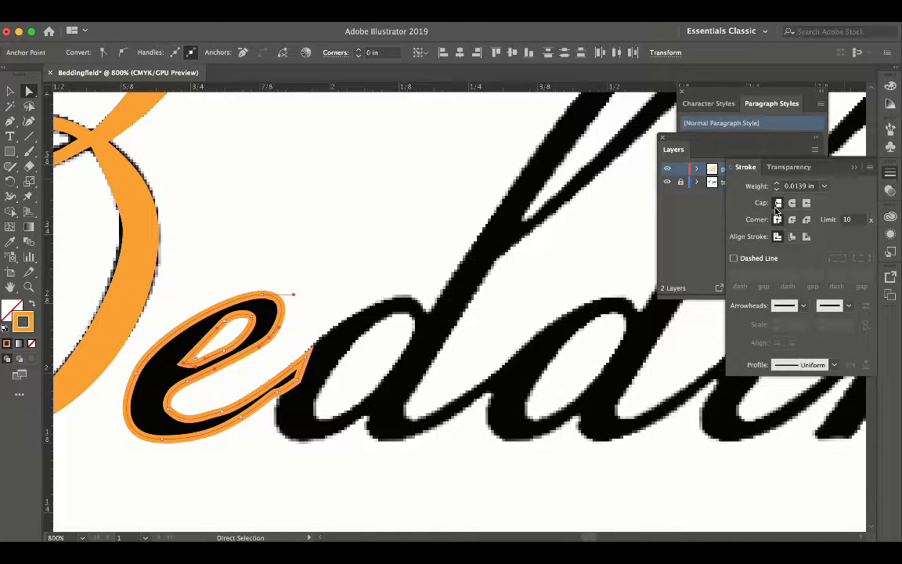
{"action": "left_click", "coordinate": [824, 186]}
{"action": "left_click", "coordinate": [842, 239]}
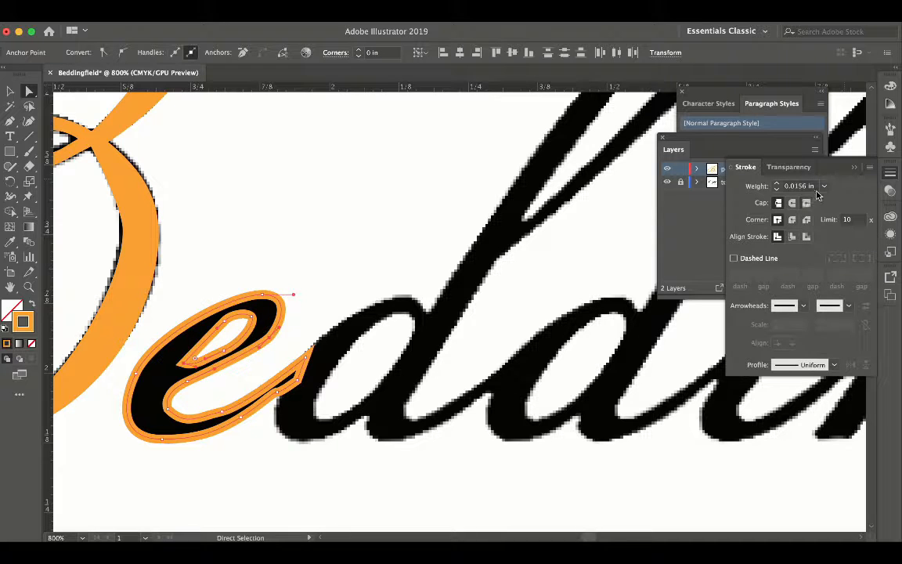
{"action": "left_click", "coordinate": [824, 186]}
{"action": "left_click", "coordinate": [844, 196]}
{"action": "key", "text": "super+equal"}
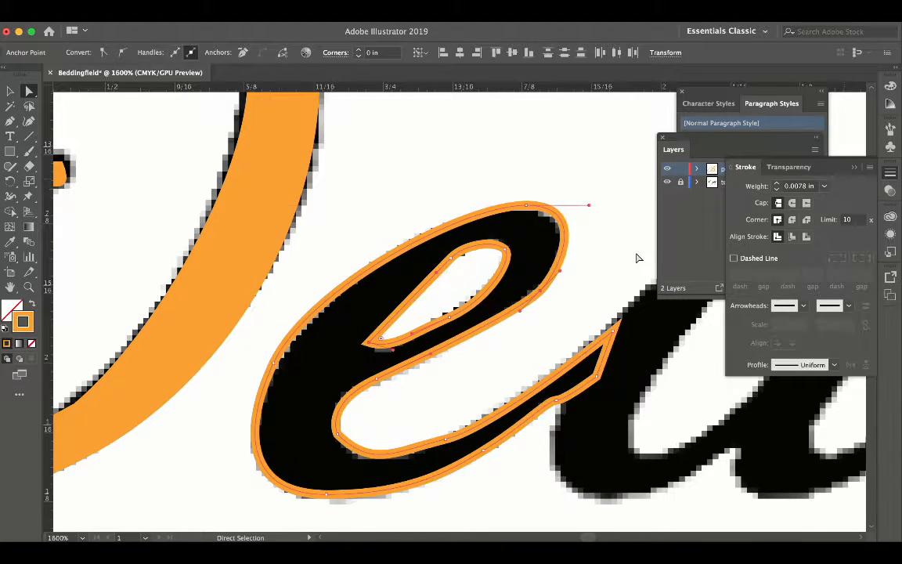
- Reshape the upper-left edge of the e's eye with its curve handle so it follows the template
{"action": "left_click", "coordinate": [340, 250]}
{"action": "left_click", "coordinate": [530, 297]}
{"action": "left_click", "coordinate": [540, 292]}
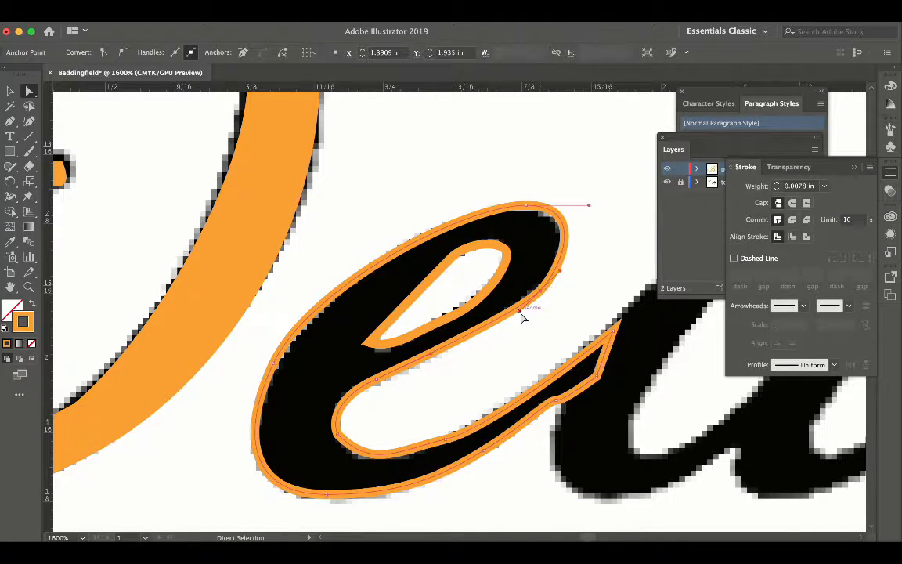
{"action": "left_click", "coordinate": [435, 291]}
{"action": "left_click", "coordinate": [437, 287]}
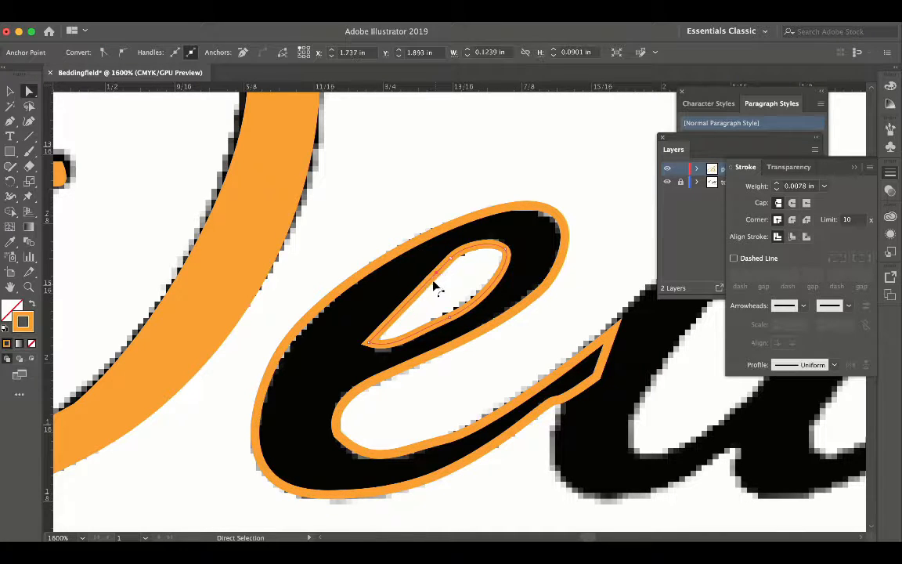
{"action": "left_click_drag", "start_coordinate": [436, 273], "coordinate": [414, 287]}
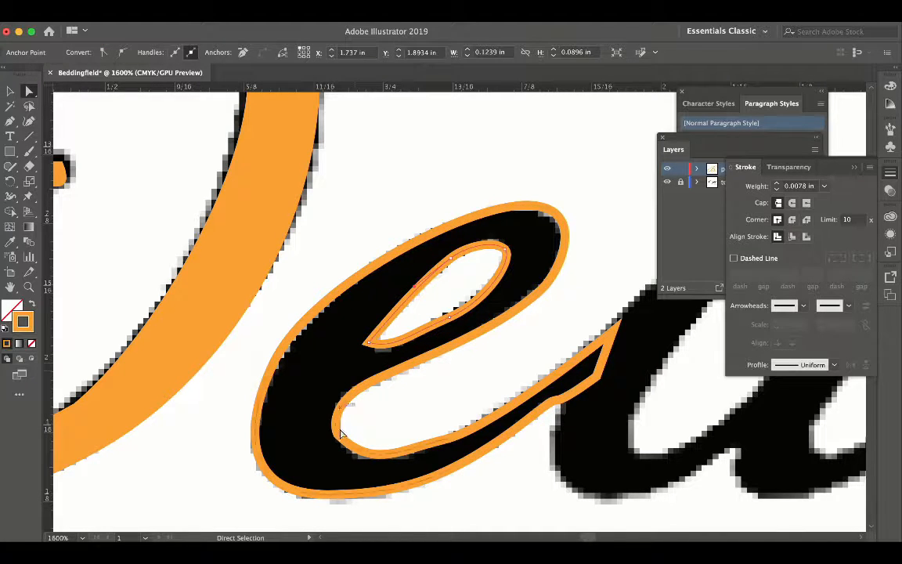
- Adjust the anchor points and handles along the e's inner lower curve to match the template edge
{"action": "left_click", "coordinate": [361, 453]}
{"action": "left_click_drag", "start_coordinate": [339, 435], "coordinate": [337, 440]}
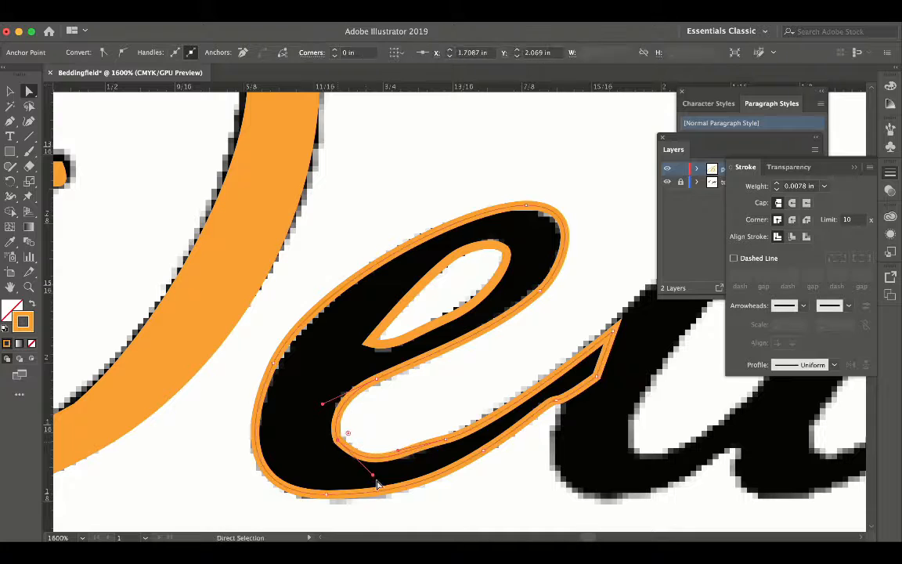
{"action": "left_click", "coordinate": [463, 429]}
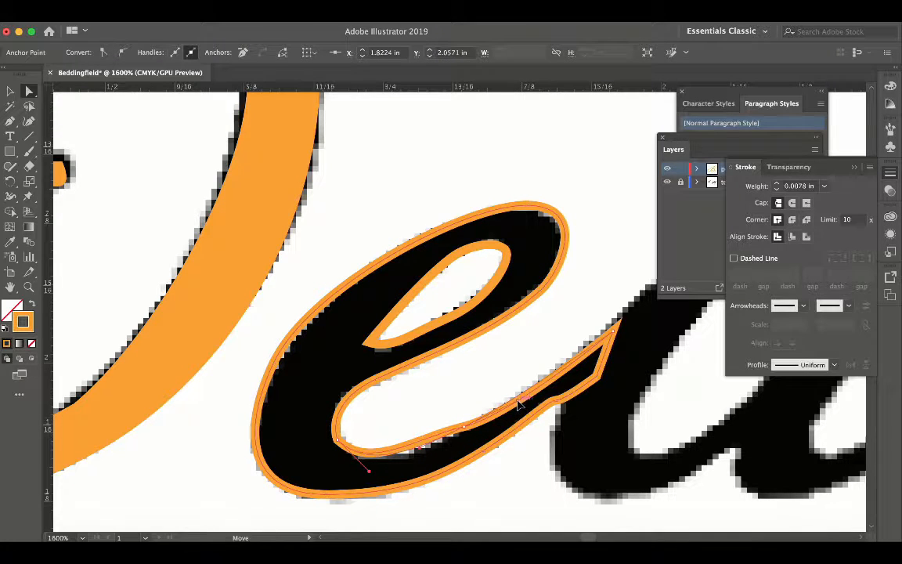
{"action": "left_click_drag", "start_coordinate": [517, 401], "coordinate": [518, 401]}
- Refine the e's outer base and left side by moving the left anchor and adjusting the curve handles
{"action": "left_click", "coordinate": [326, 495]}
{"action": "left_click_drag", "start_coordinate": [400, 495], "coordinate": [407, 498]}
{"action": "left_click", "coordinate": [278, 369]}
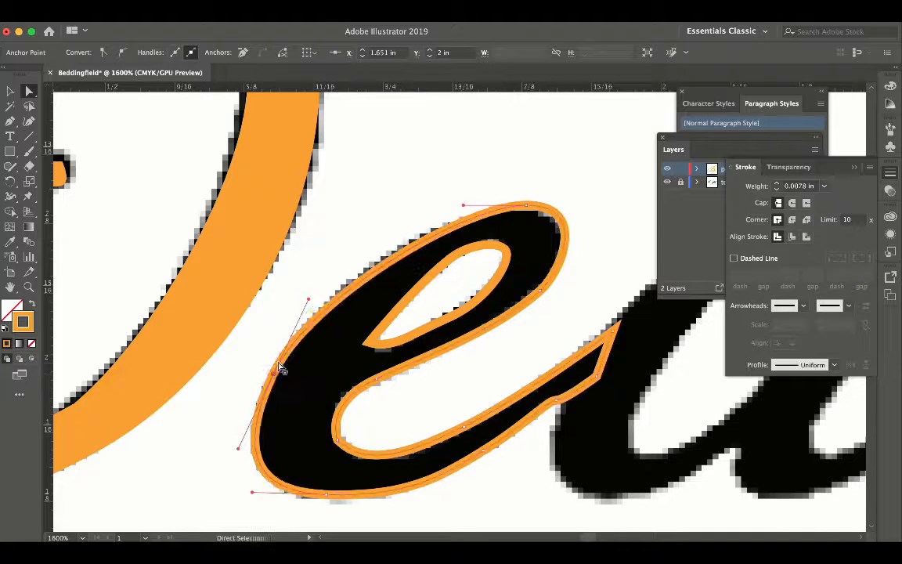
{"action": "left_click_drag", "start_coordinate": [308, 299], "coordinate": [317, 287]}
{"action": "left_click_drag", "start_coordinate": [238, 449], "coordinate": [242, 444]}
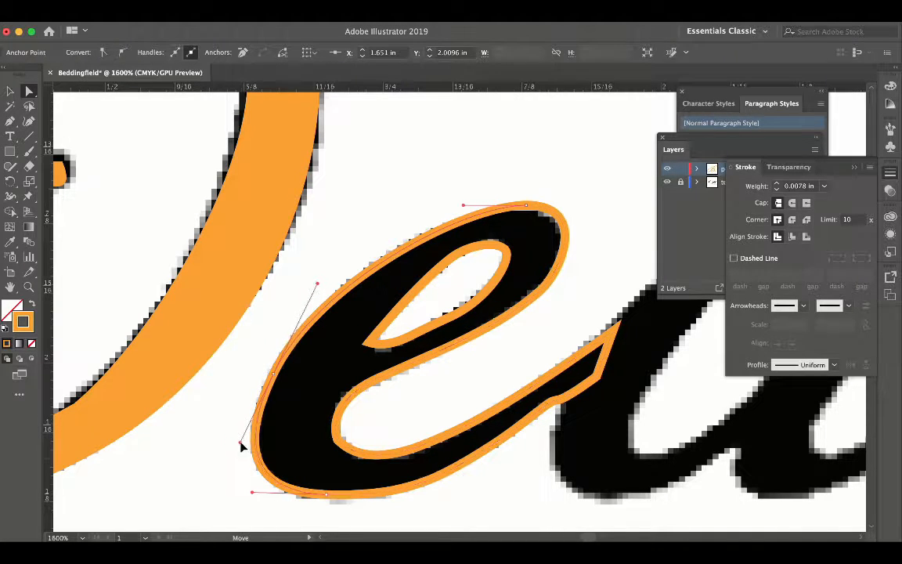
{"action": "left_click_drag", "start_coordinate": [252, 491], "coordinate": [258, 494]}
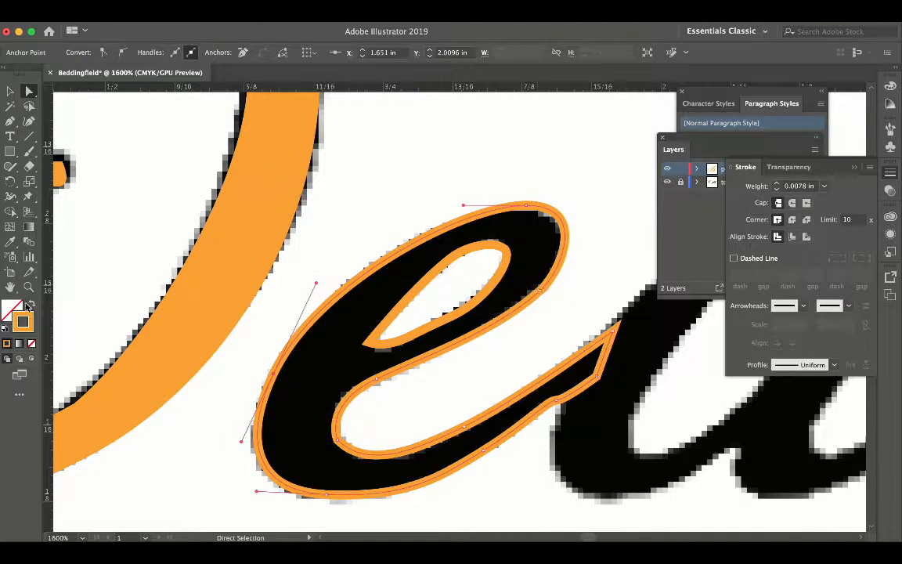
{"action": "left_click", "coordinate": [31, 305]}
{"action": "key", "text": "v"}
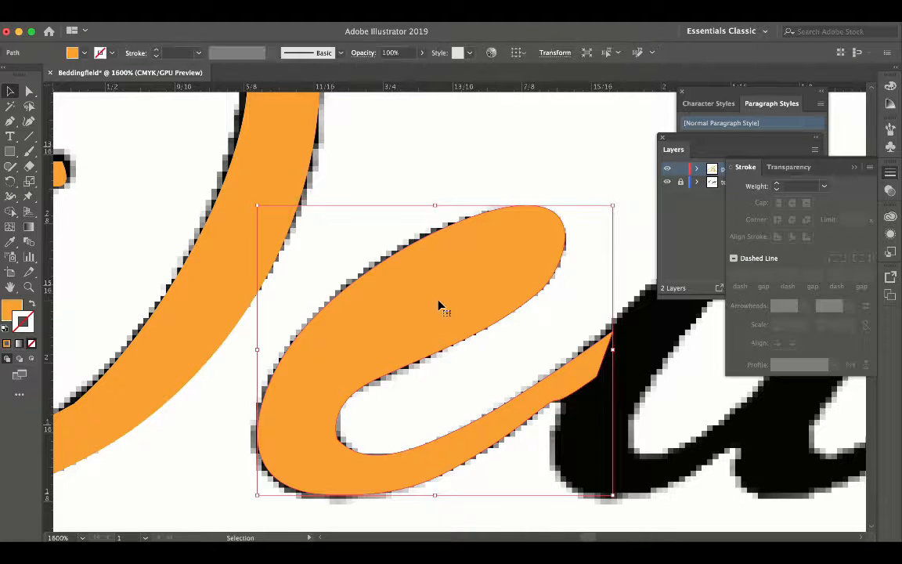
{"action": "key", "text": "shift+x"}
- Give the e's eye the default white fill and black stroke, and swap the outer contour's orange stroke to fill
{"action": "left_click", "coordinate": [429, 325]}
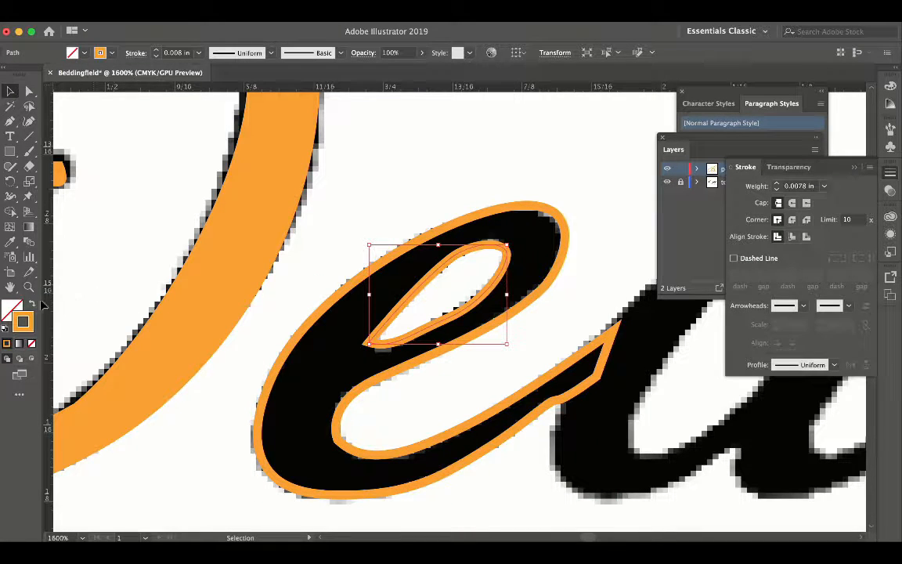
{"action": "left_click", "coordinate": [5, 328]}
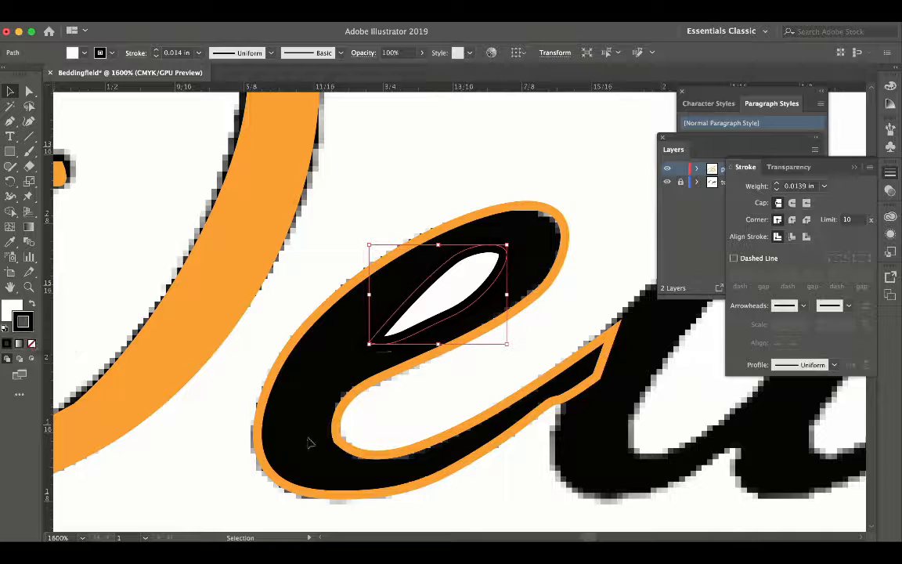
{"action": "left_click", "coordinate": [264, 414]}
{"action": "left_click", "coordinate": [32, 305]}
- Select the e's eye and outer contour together and cut the eye out with Pathfinder Minus Front
{"action": "left_click", "coordinate": [411, 342]}
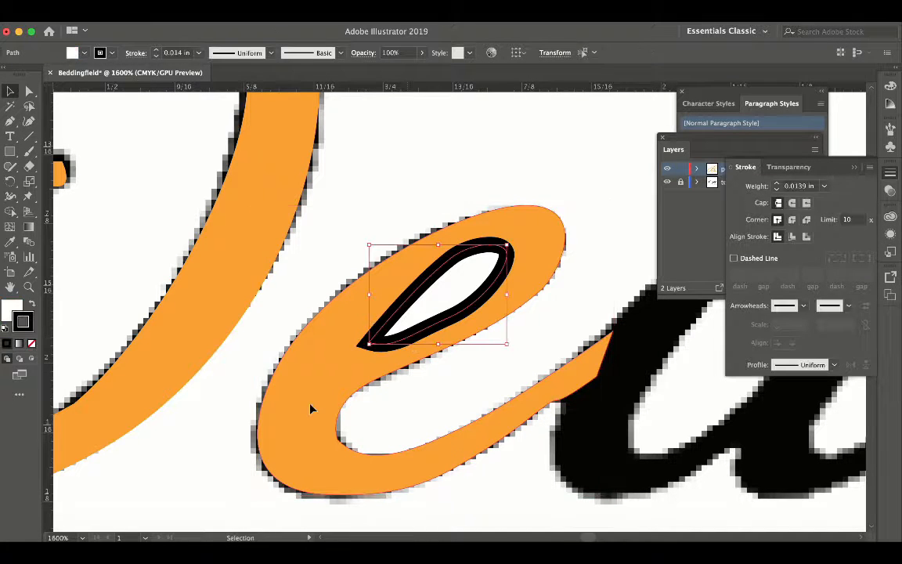
{"action": "left_click", "coordinate": [311, 407], "text": "shift"}
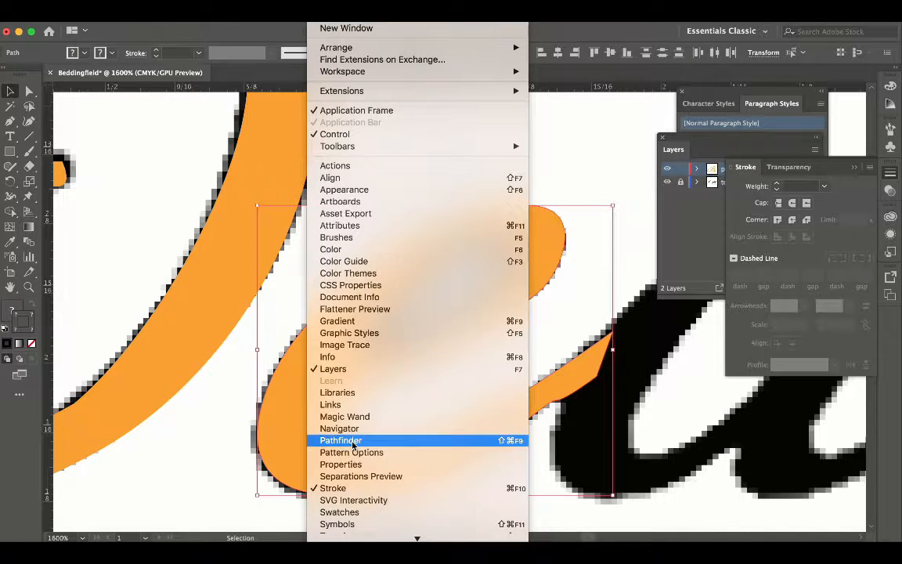
{"action": "left_click", "coordinate": [338, 439]}
{"action": "left_click", "coordinate": [100, 463]}
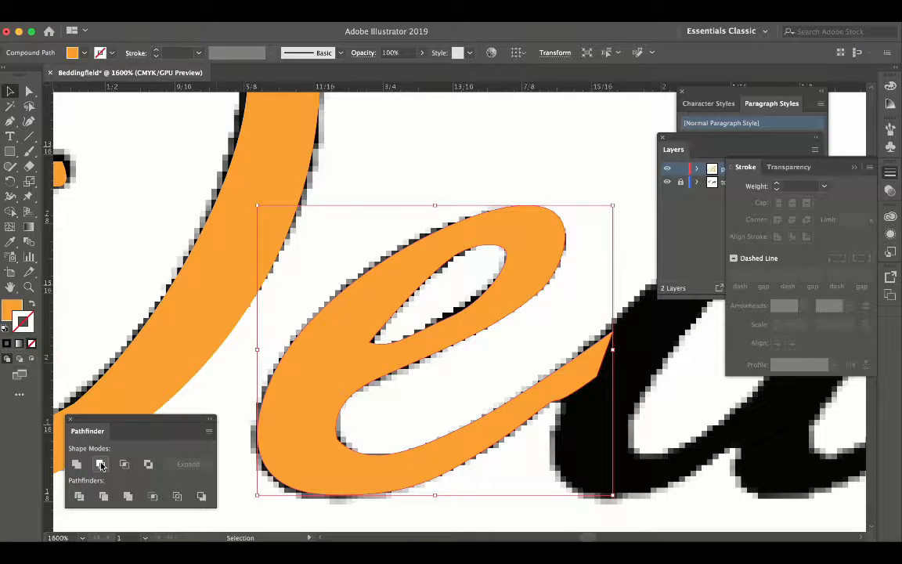
- Fit the artboard in view, check the traced letters in outline mode, and view them in preview with the template layer hidden
{"action": "key", "text": "super+0"}
{"action": "key", "text": "super+y"}
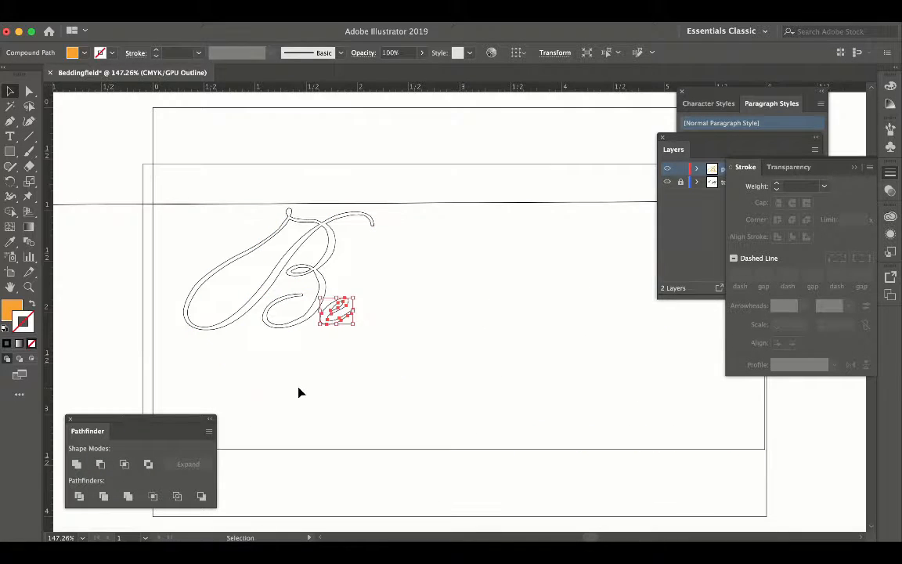
{"action": "left_click", "coordinate": [299, 392]}
{"action": "key", "text": "super+y"}
{"action": "left_click", "coordinate": [667, 182]}
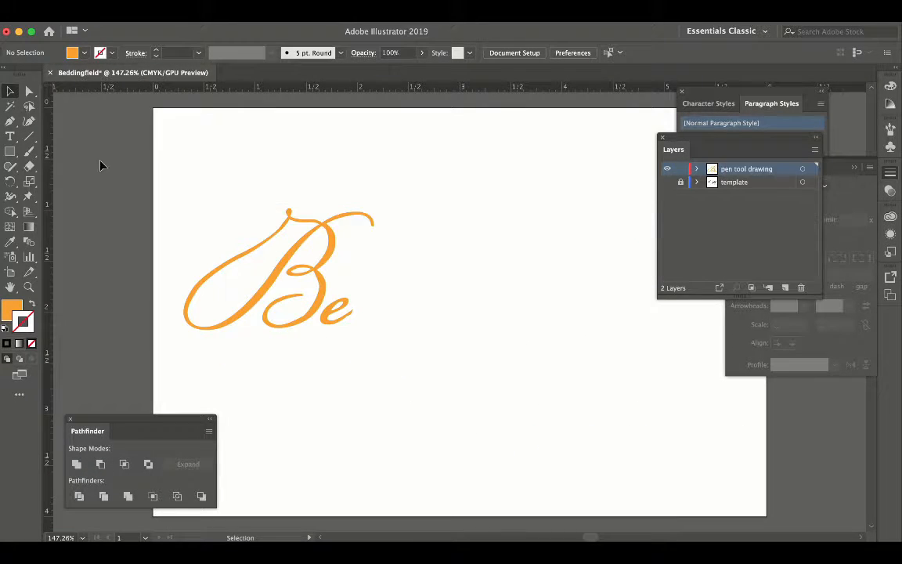
- Change the fill of the traced B and e to black and deselect them
{"action": "left_click_drag", "start_coordinate": [381, 364], "coordinate": [381, 364]}
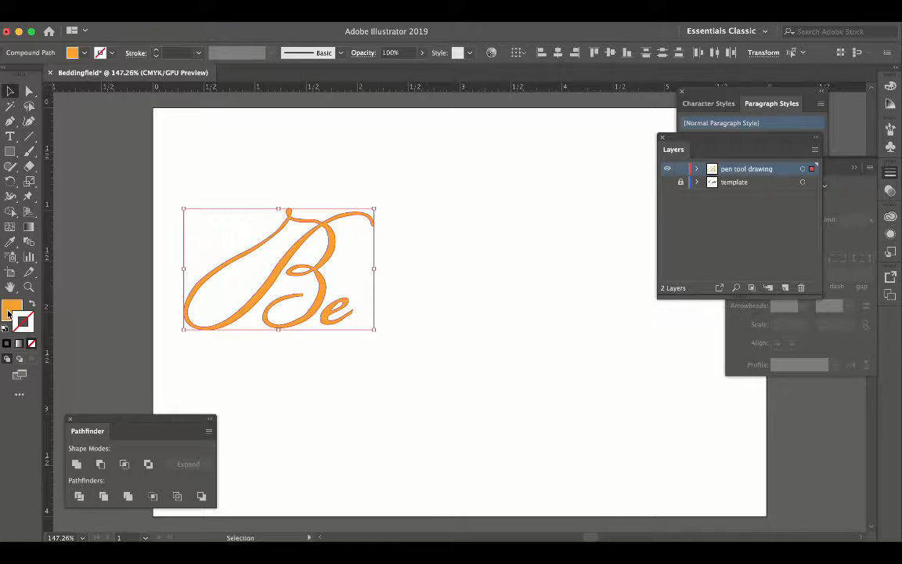
{"action": "left_click", "coordinate": [84, 52]}
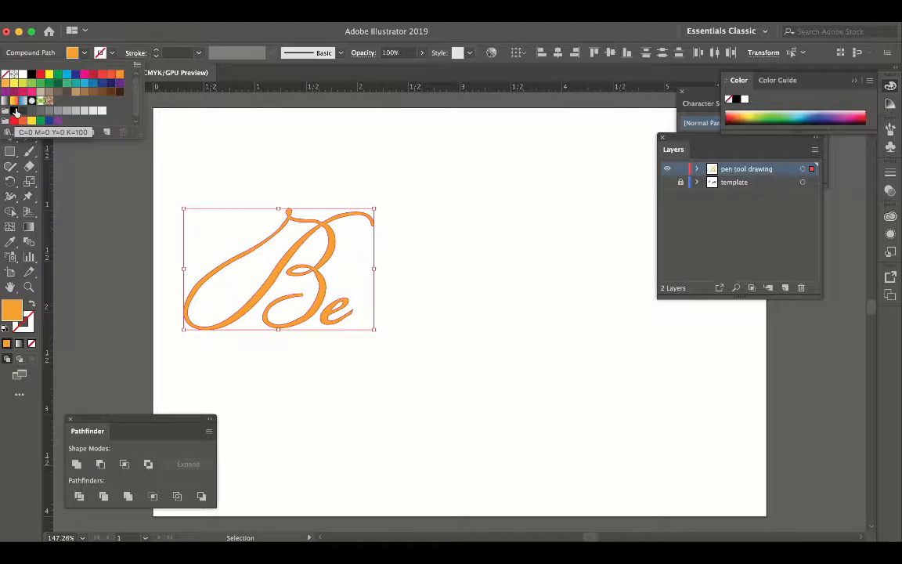
{"action": "left_click", "coordinate": [35, 76]}
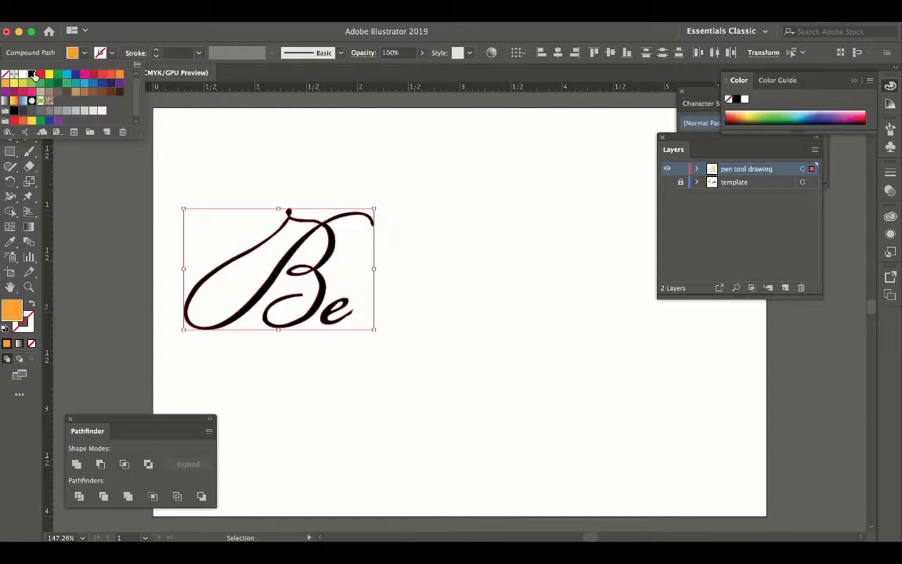
{"action": "left_click", "coordinate": [259, 141]}
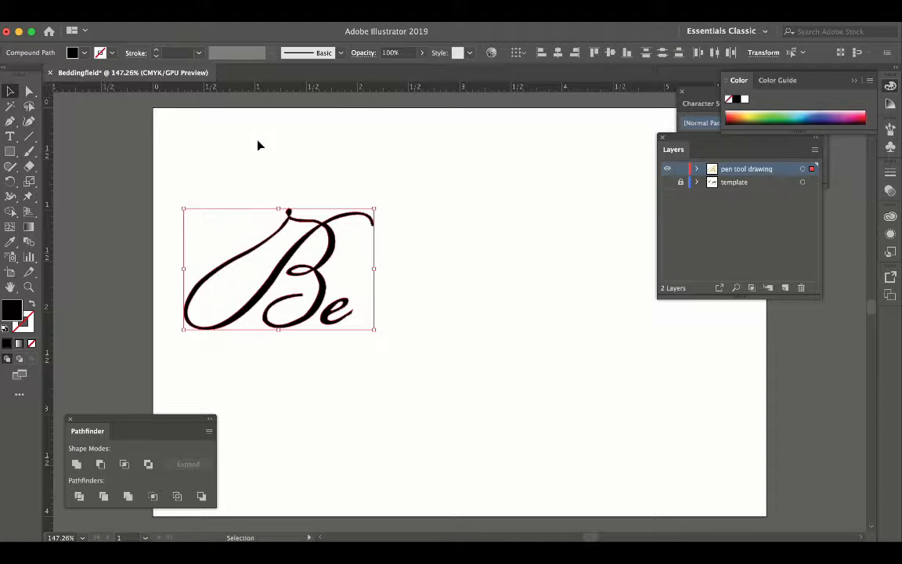
{"action": "left_click", "coordinate": [420, 493]}
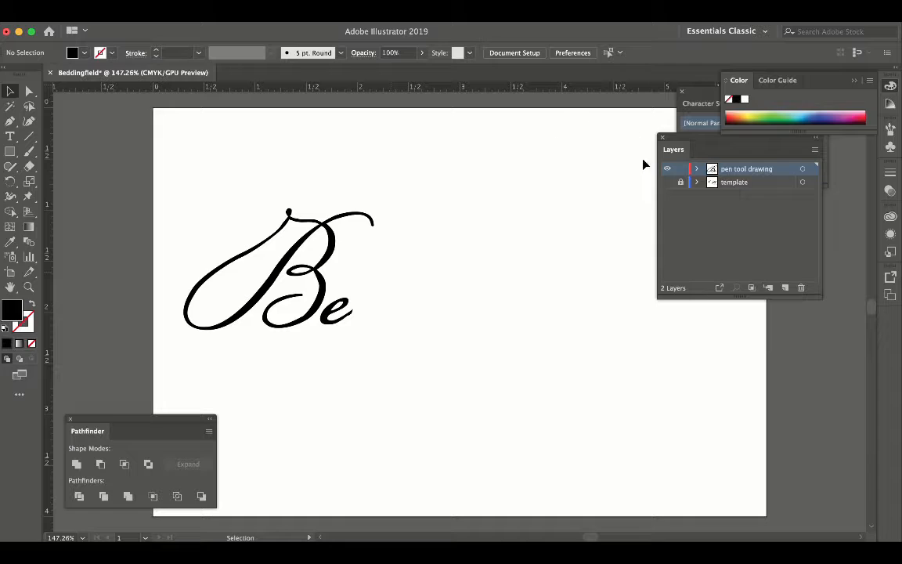
- Show the template layer again and zoom in to 200% on the Beddingfield lettering
{"action": "left_click", "coordinate": [667, 182]}
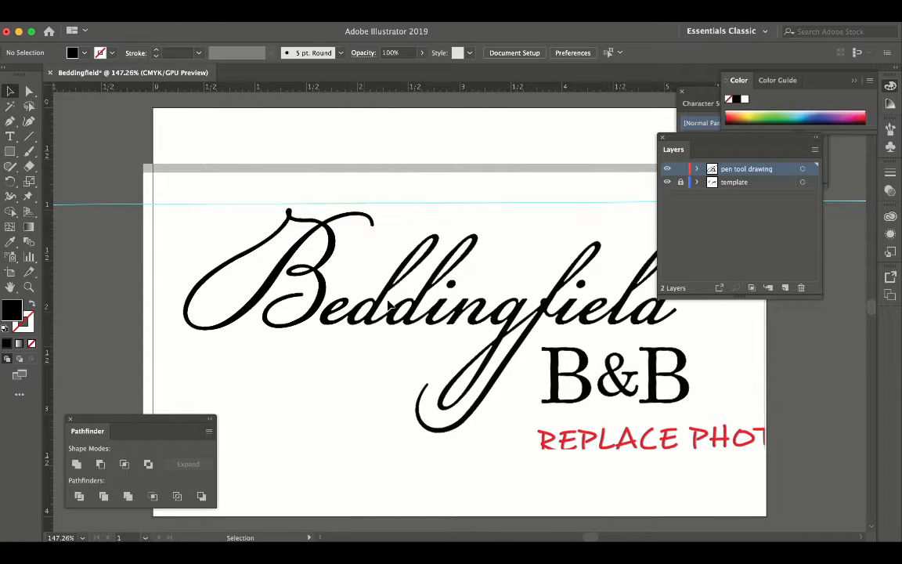
{"action": "key", "text": "z"}
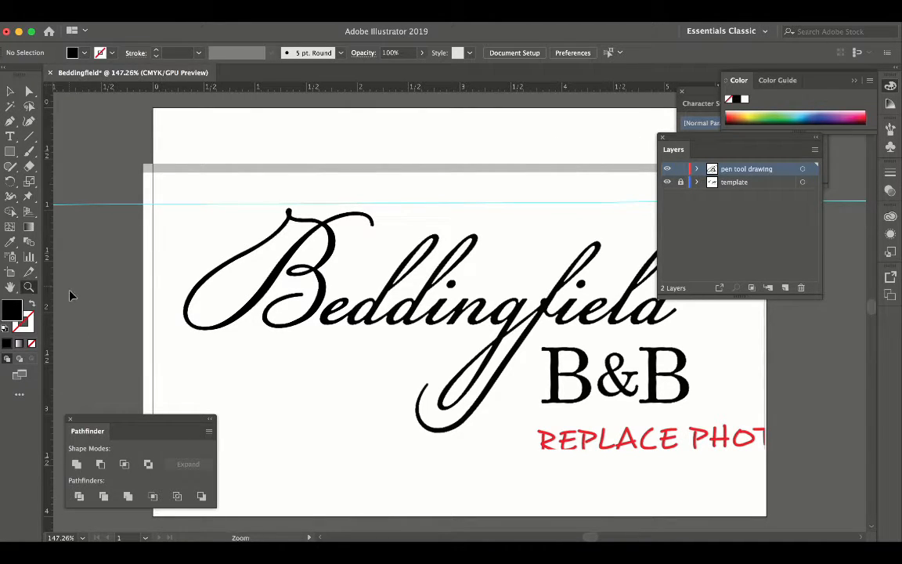
{"action": "left_click_drag", "start_coordinate": [335, 285], "coordinate": [573, 293]}
{"action": "scroll", "coordinate": [573, 293], "scroll_direction": "right", "scroll_amount": 5}
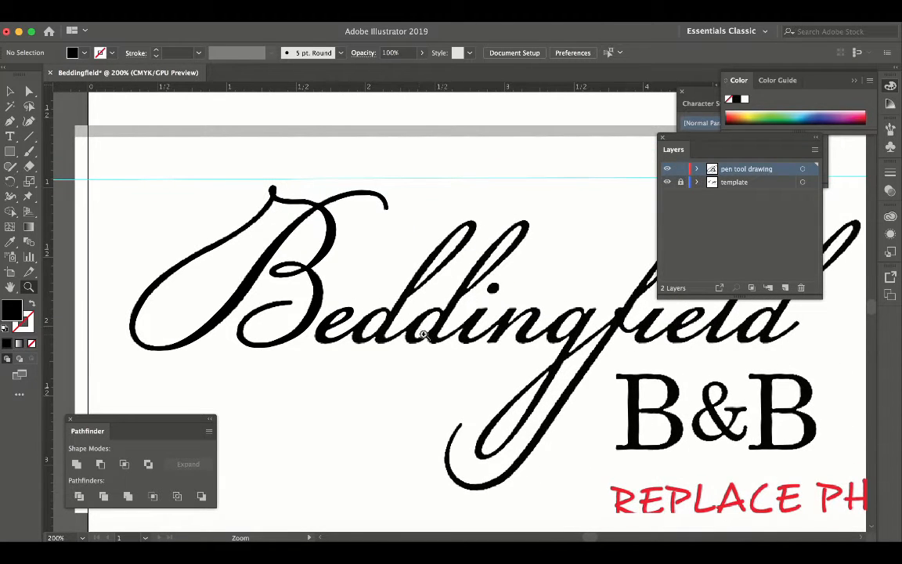